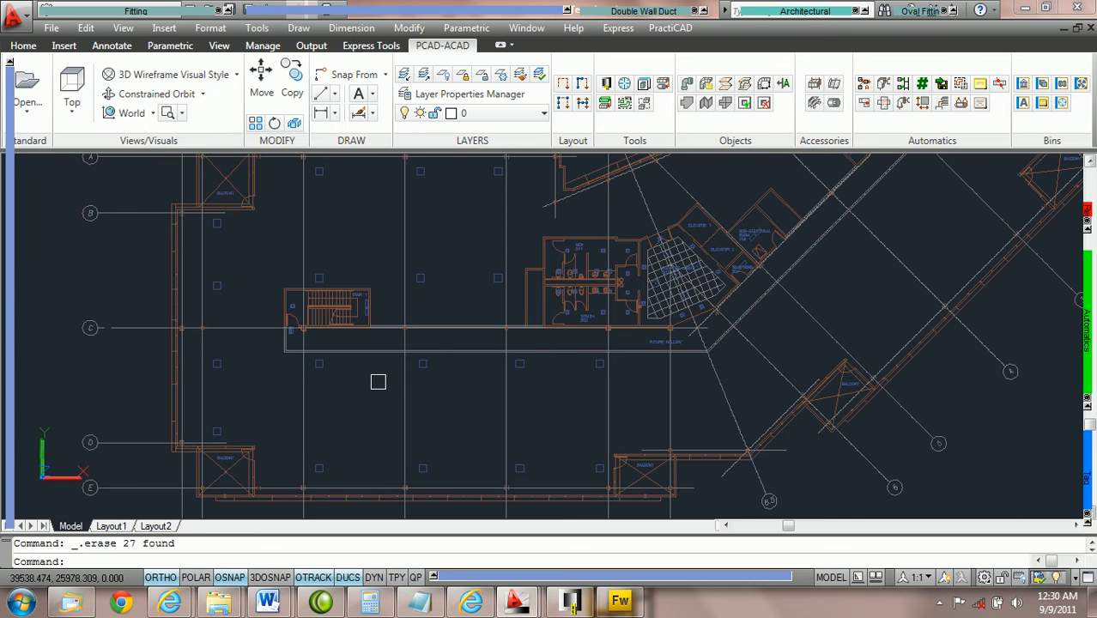
- Set the duct zone to Supply and the pressure specification to 2" WG
{"action": "scroll", "coordinate": [342, 426], "scroll_direction": "up", "scroll_amount": 3}
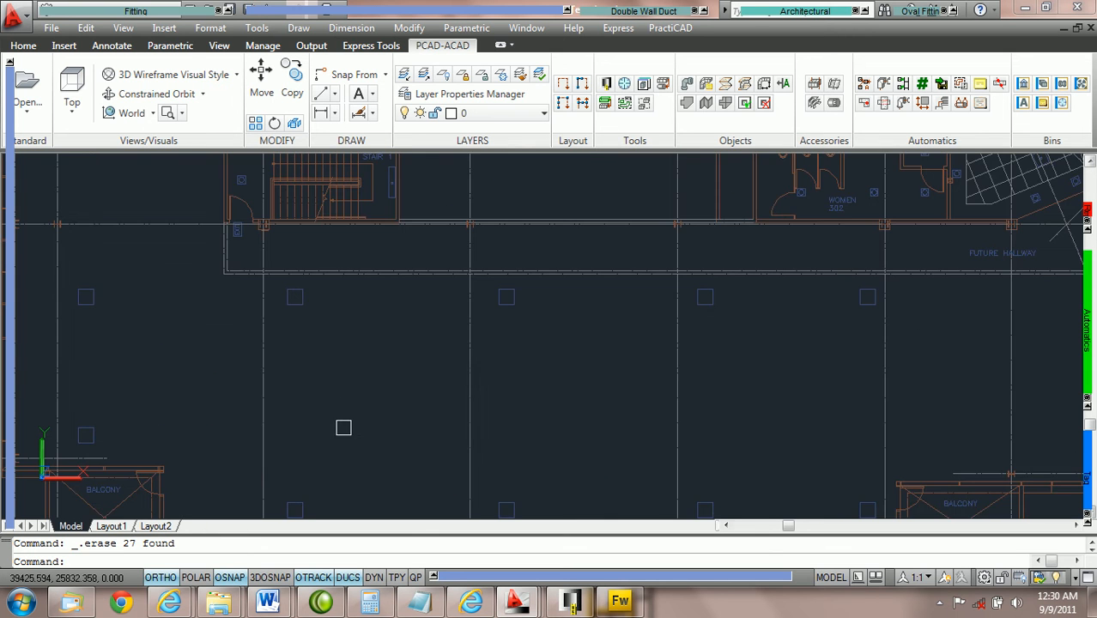
{"action": "middle_click_drag", "start_coordinate": [407, 411], "coordinate": [444, 339]}
{"action": "scroll", "coordinate": [394, 404], "scroll_direction": "up", "scroll_amount": 3}
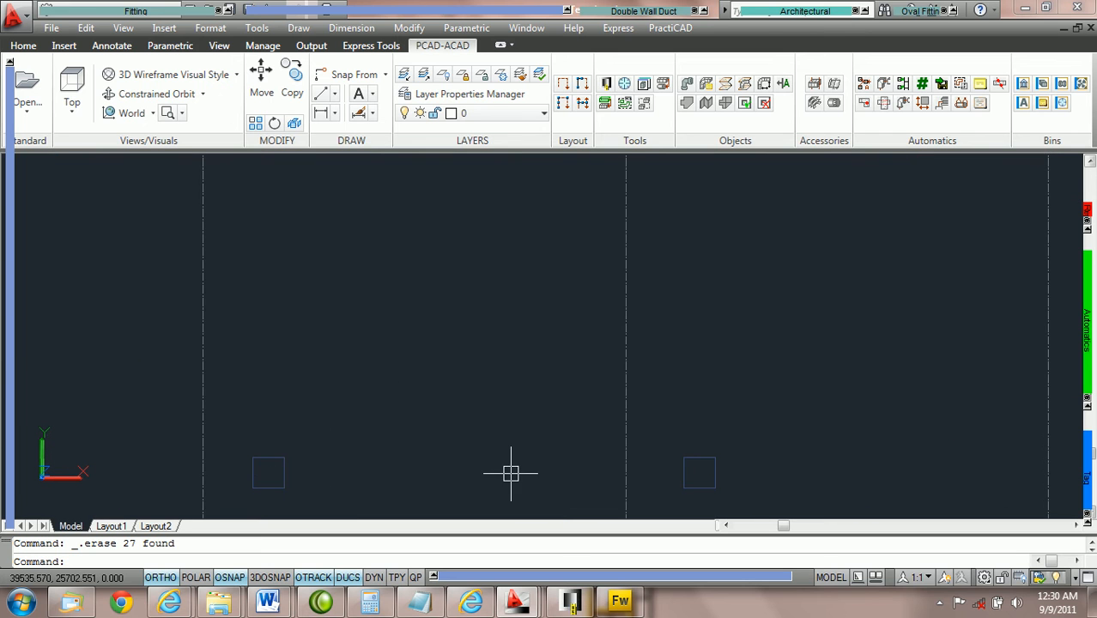
{"action": "middle_click_drag", "start_coordinate": [509, 470], "coordinate": [526, 426]}
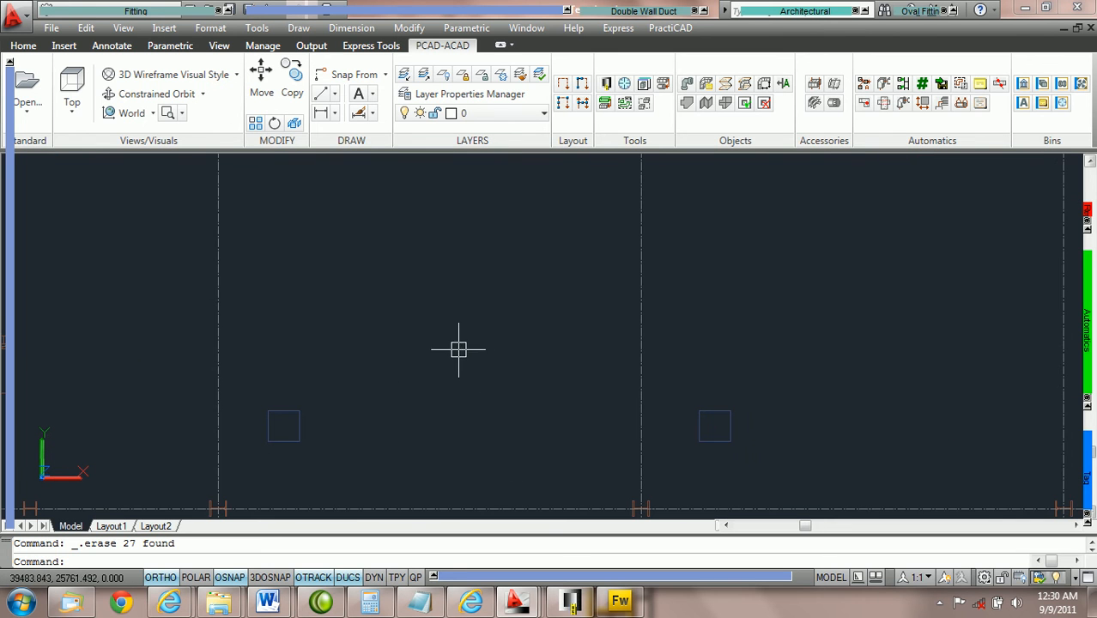
{"action": "mouse_move", "coordinate": [457, 11]}
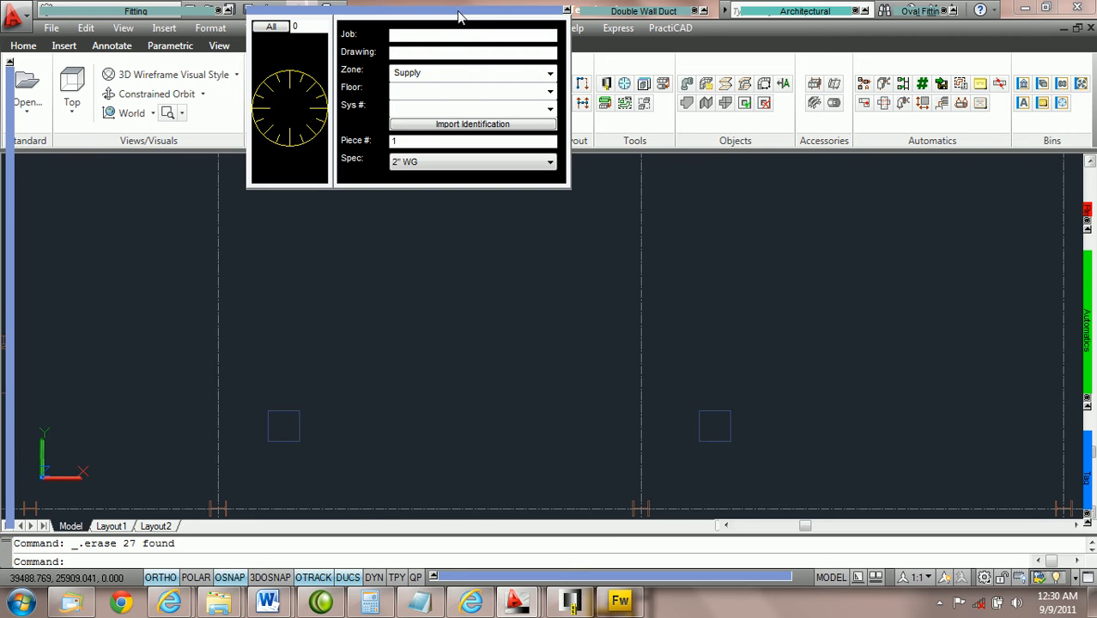
{"action": "left_click", "coordinate": [550, 73]}
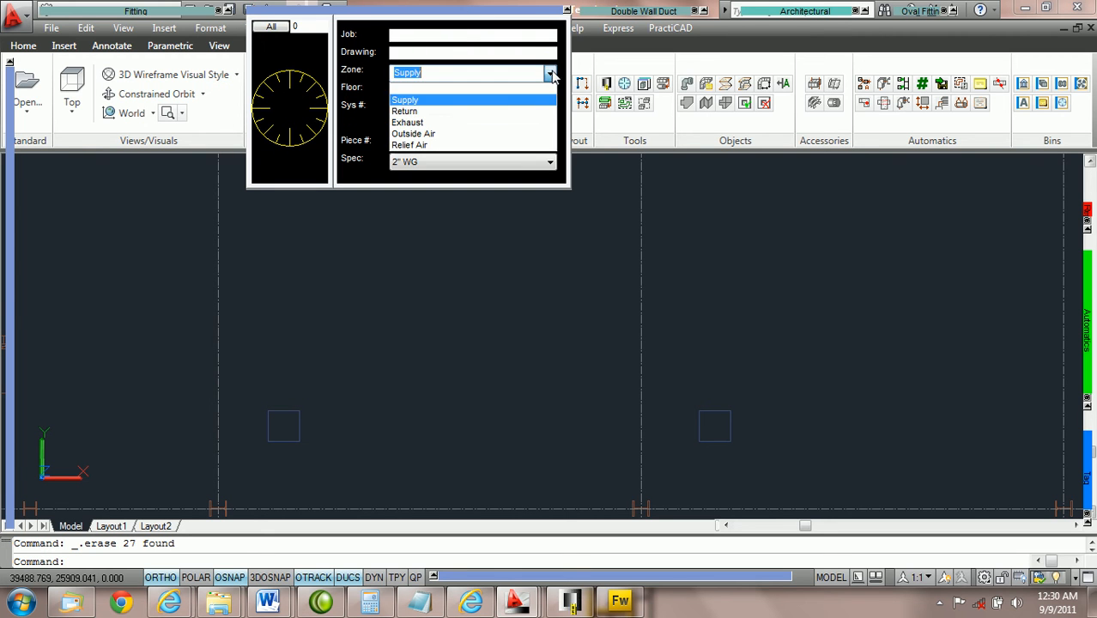
{"action": "left_click", "coordinate": [490, 100]}
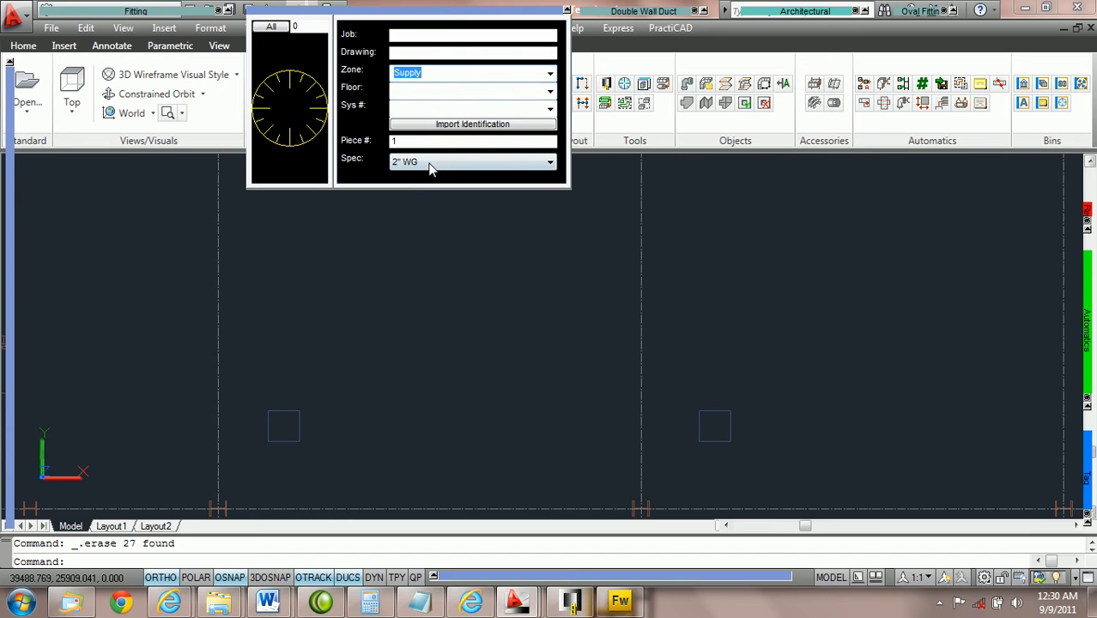
{"action": "left_click", "coordinate": [503, 163]}
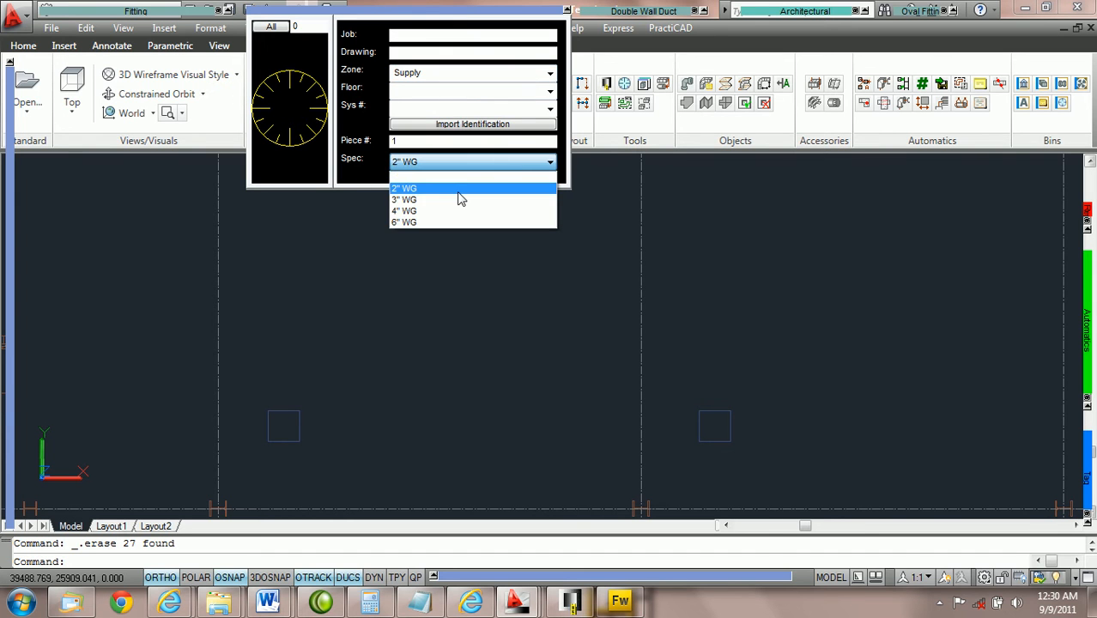
{"action": "left_click", "coordinate": [459, 190]}
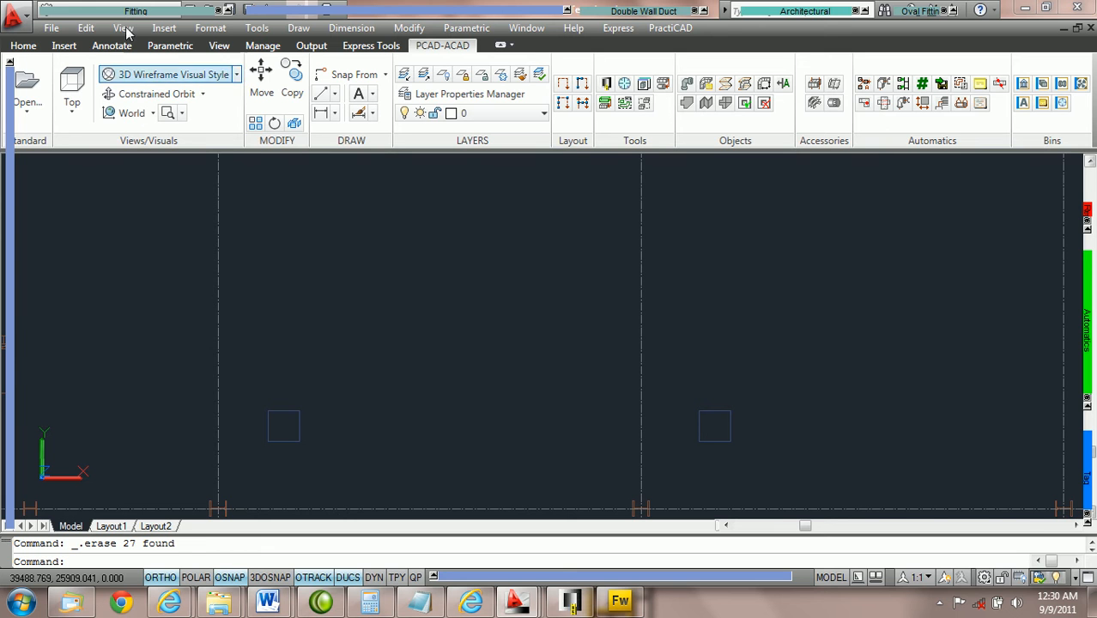
- Start a rectangular straight duct 42 wide and 24 deep, with ortho off and its bottom elevation set to 15'
{"action": "mouse_move", "coordinate": [113, 10]}
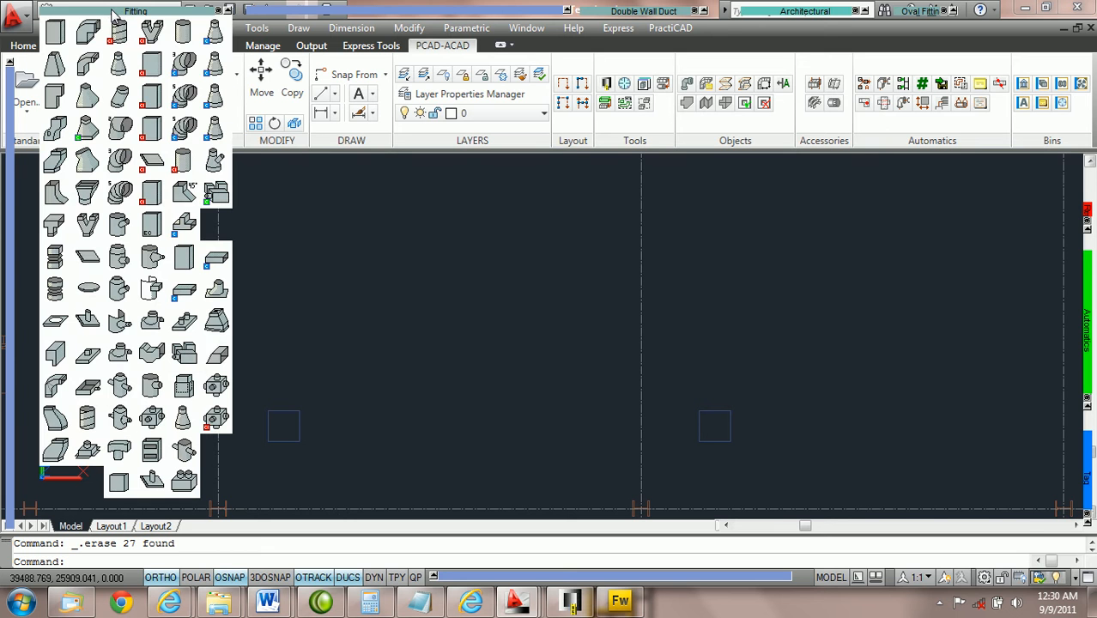
{"action": "left_click", "coordinate": [57, 35]}
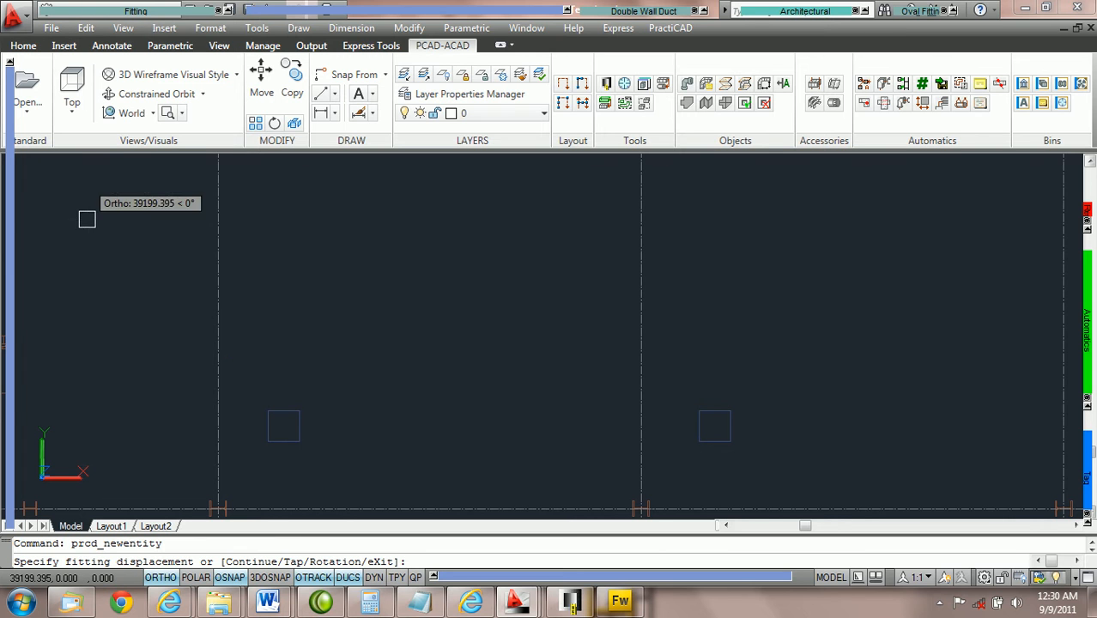
{"action": "key", "text": "F8"}
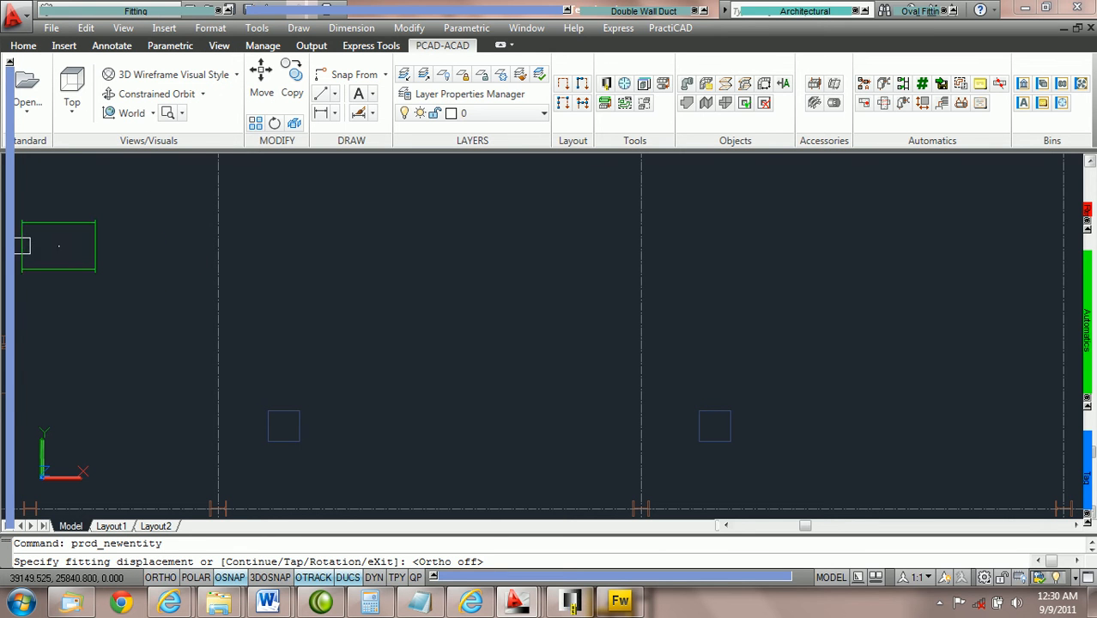
{"action": "mouse_move", "coordinate": [4, 216]}
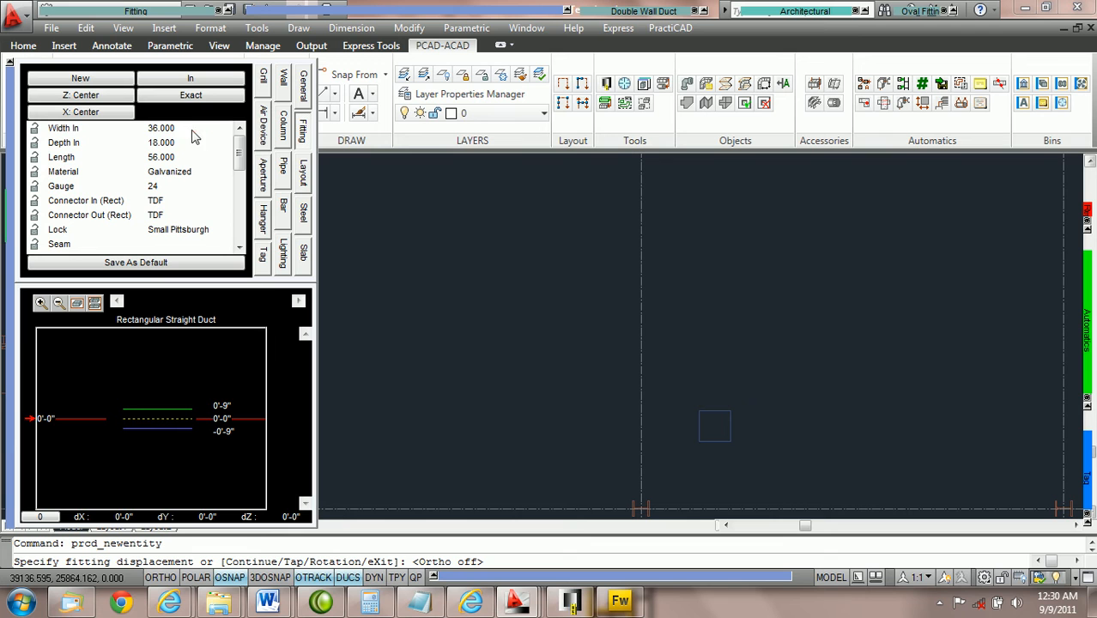
{"action": "left_click", "coordinate": [192, 129]}
{"action": "type", "text": "42"}
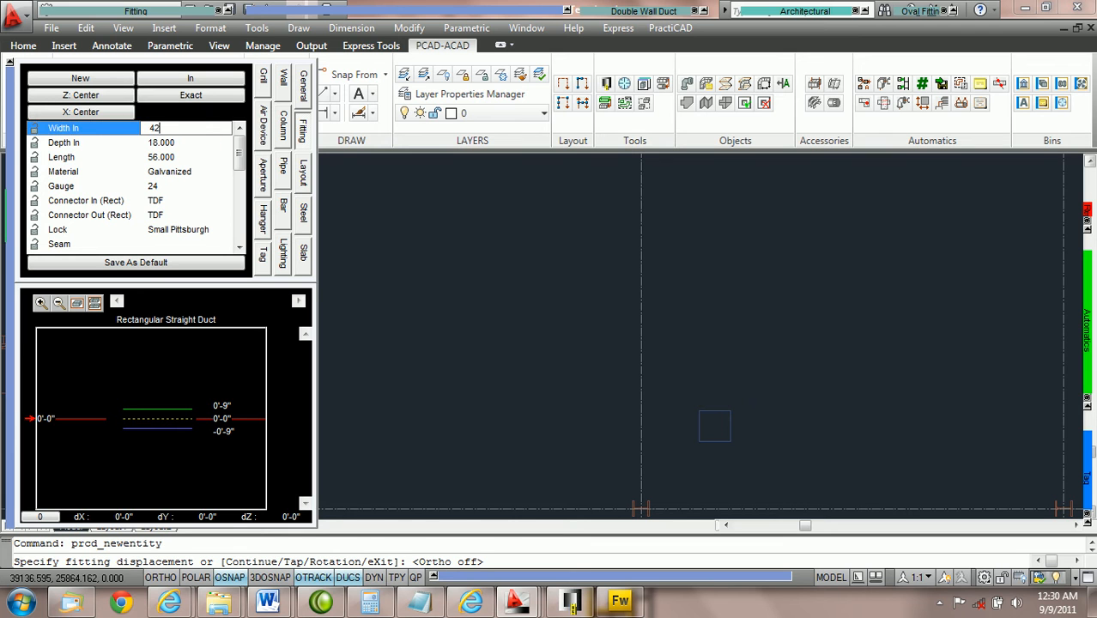
{"action": "key", "text": "Tab"}
{"action": "type", "text": "24"}
{"action": "key", "text": "Tab"}
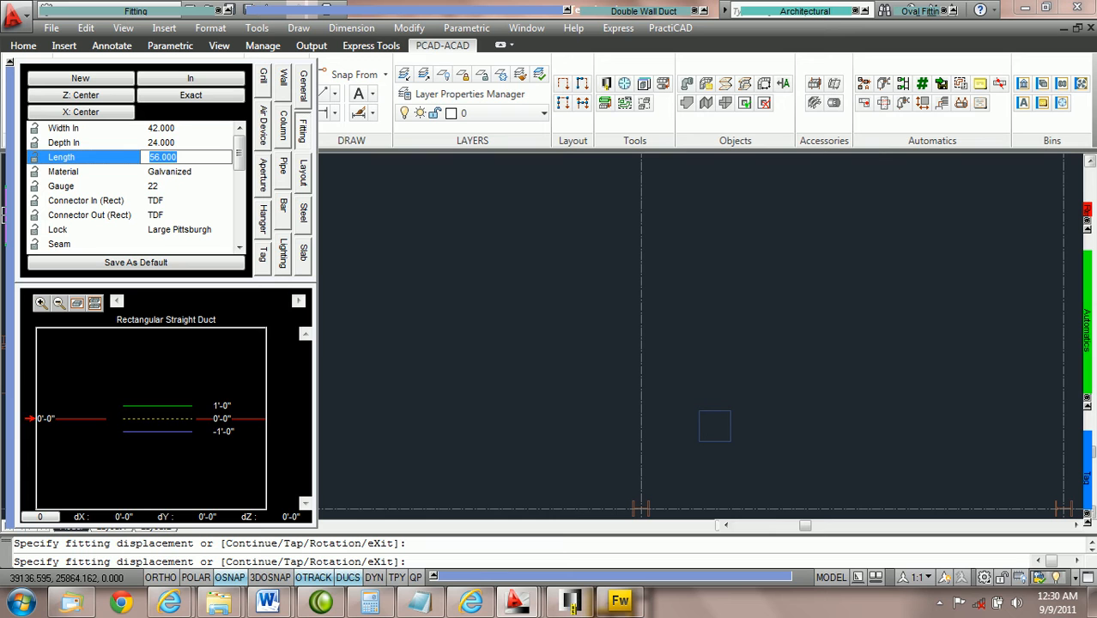
{"action": "left_click", "coordinate": [235, 434]}
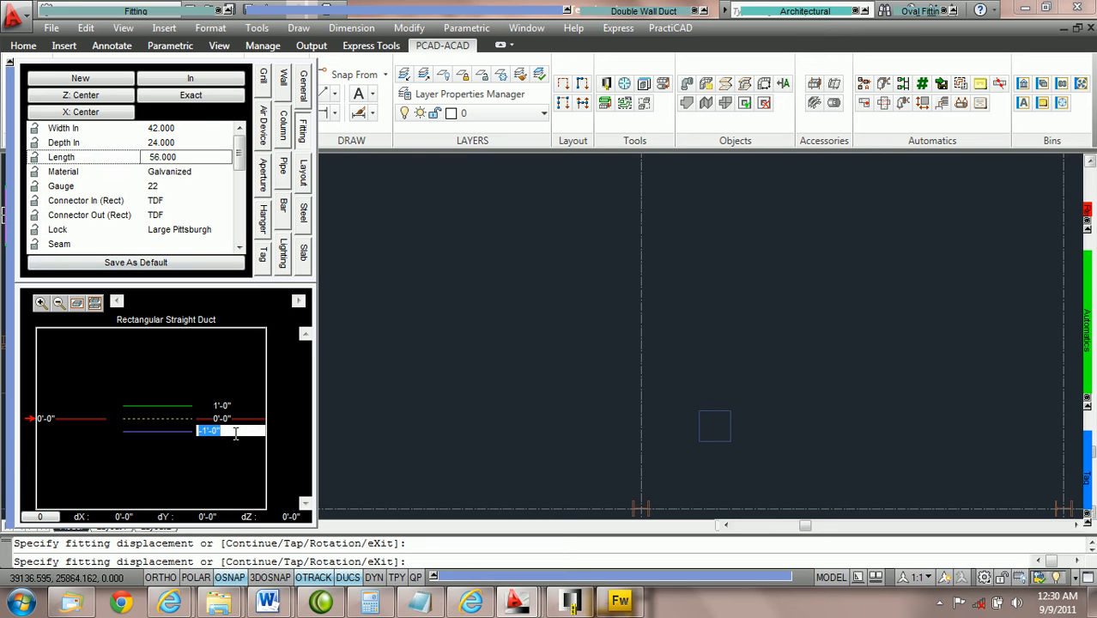
{"action": "type", "text": "15"}
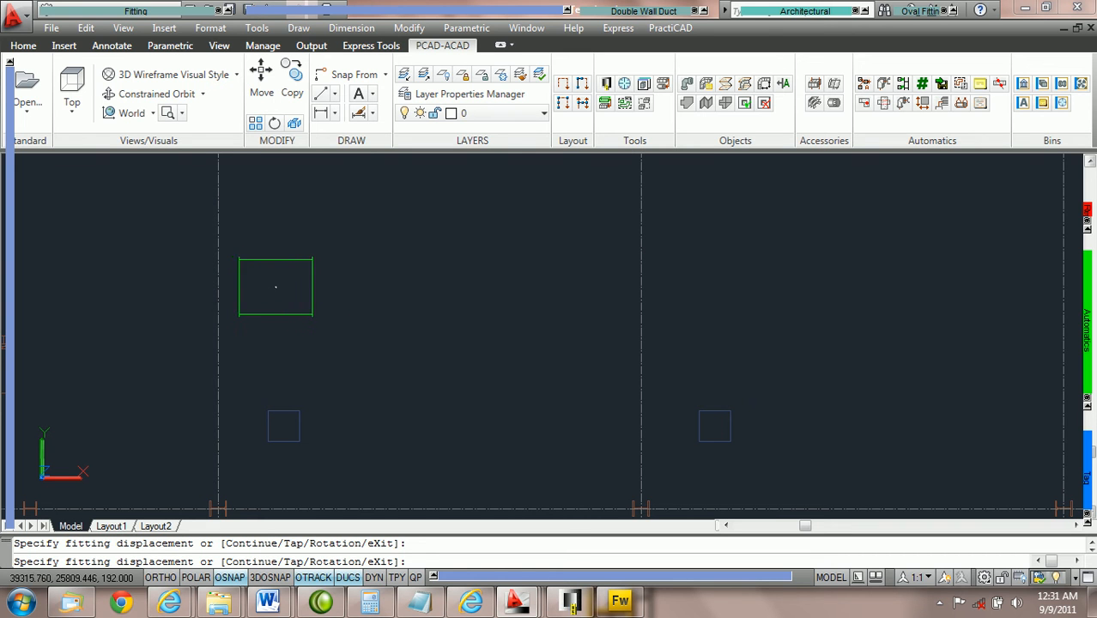
- Place the duct beside the left gridline and run eight 56-long pieces at 0° with polar tracking and the Up placement method
{"action": "left_click", "coordinate": [230, 286]}
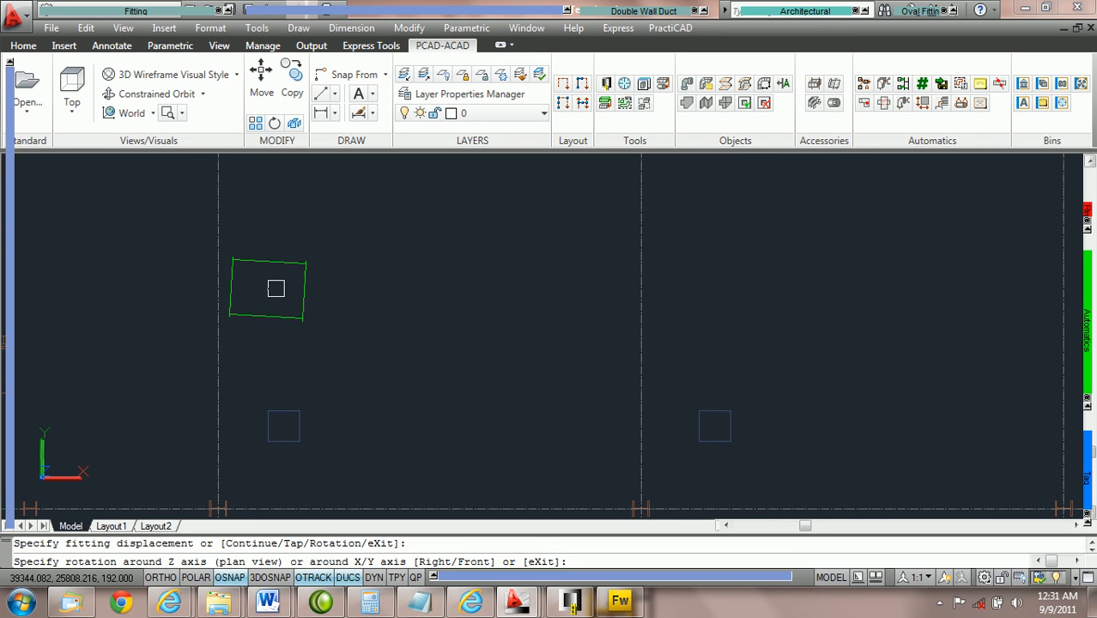
{"action": "left_click", "coordinate": [197, 577]}
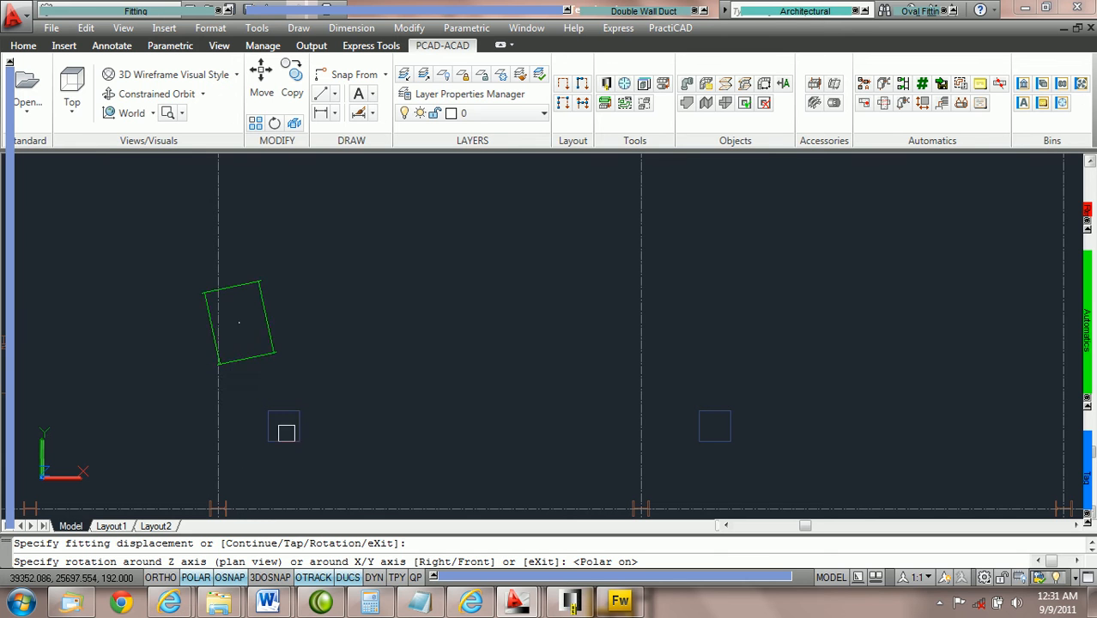
{"action": "left_click", "coordinate": [432, 284]}
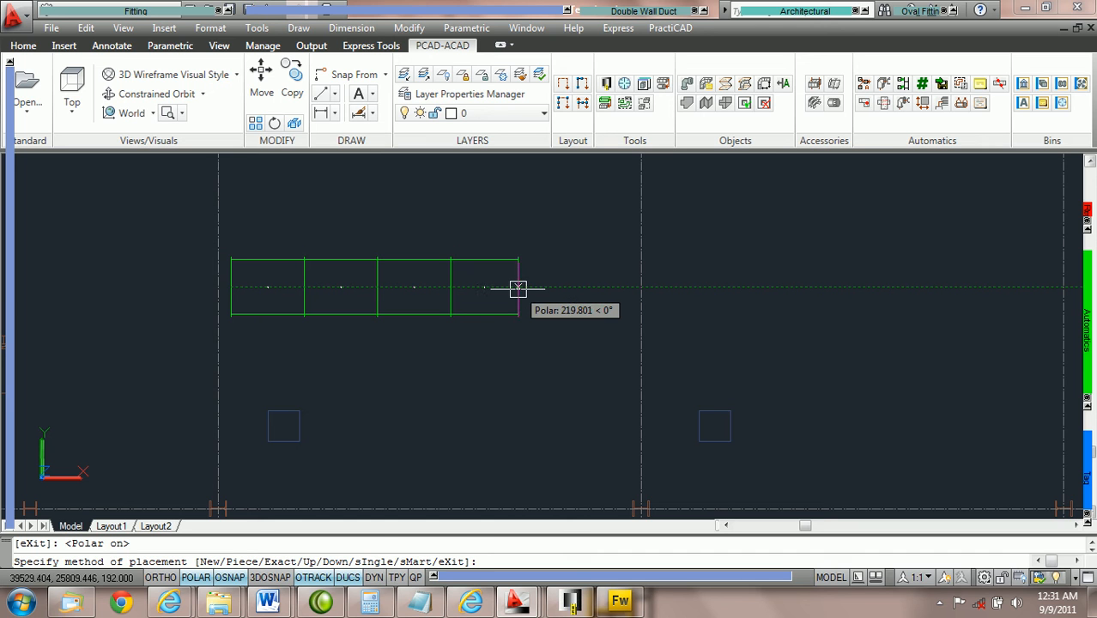
{"action": "type", "text": "u"}
{"action": "key", "text": "Return"}
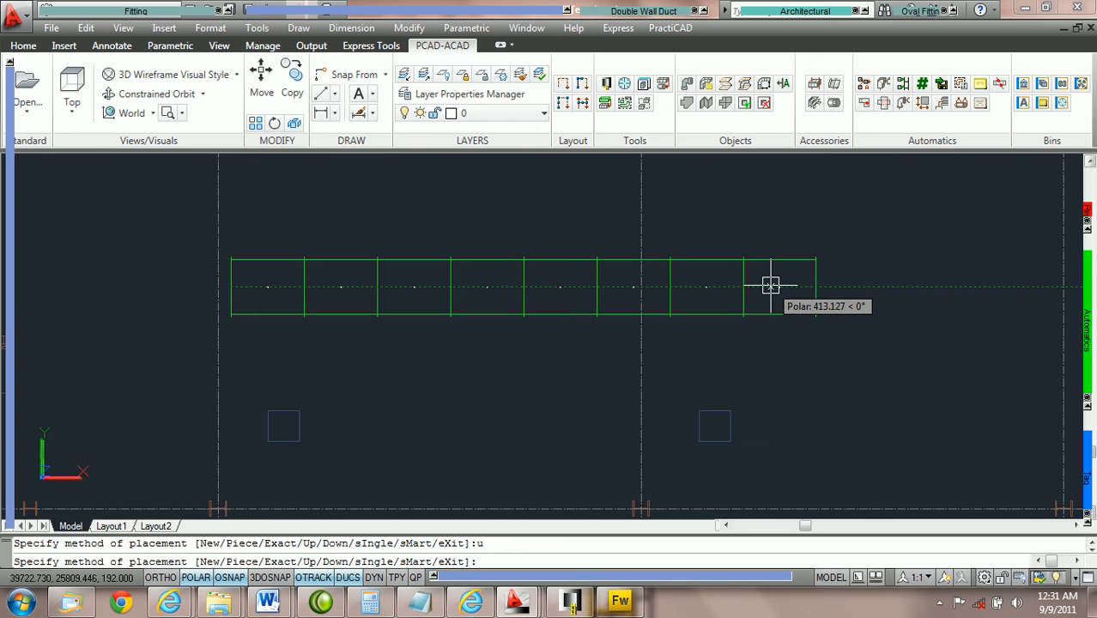
{"action": "left_click", "coordinate": [770, 285]}
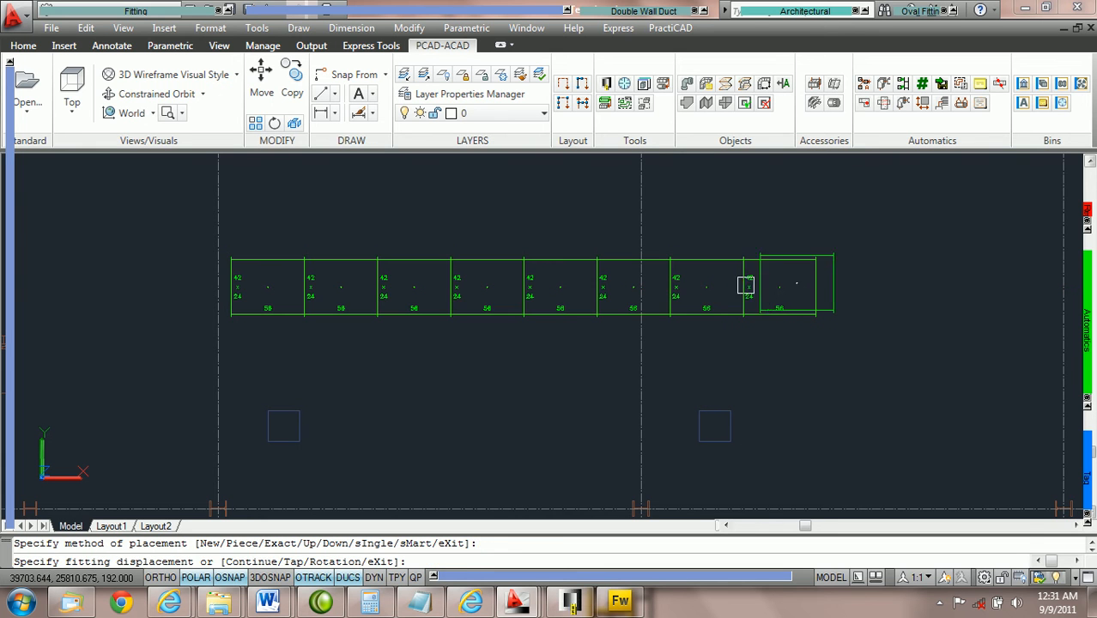
{"action": "key", "text": "Escape"}
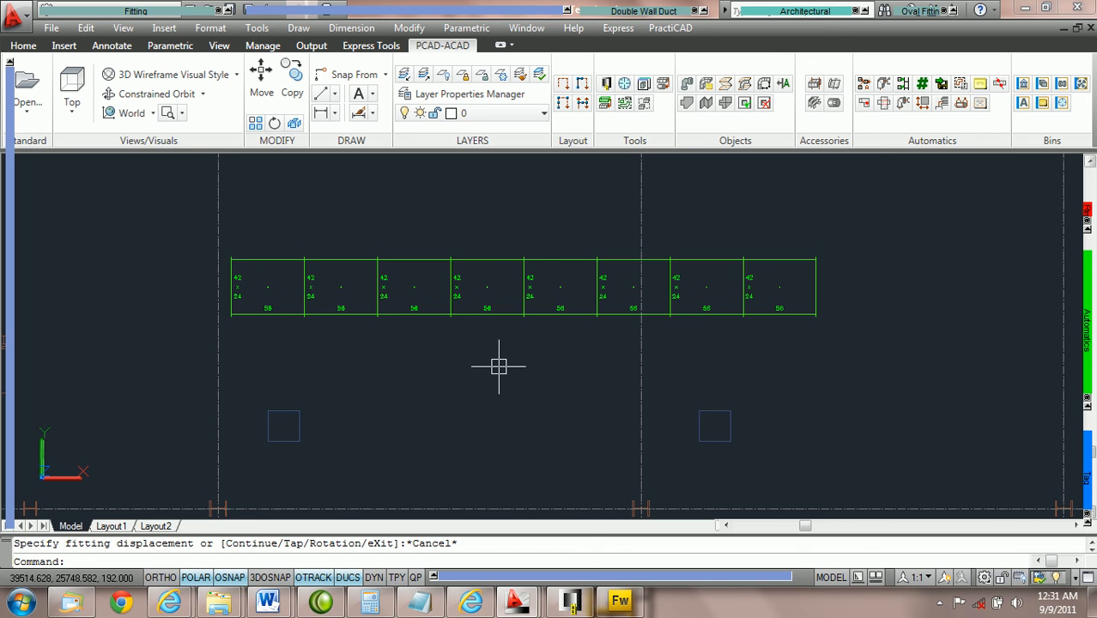
- Start a 45 Degree Boot Tap fitting and open its Width Out value for editing
{"action": "mouse_move", "coordinate": [133, 17]}
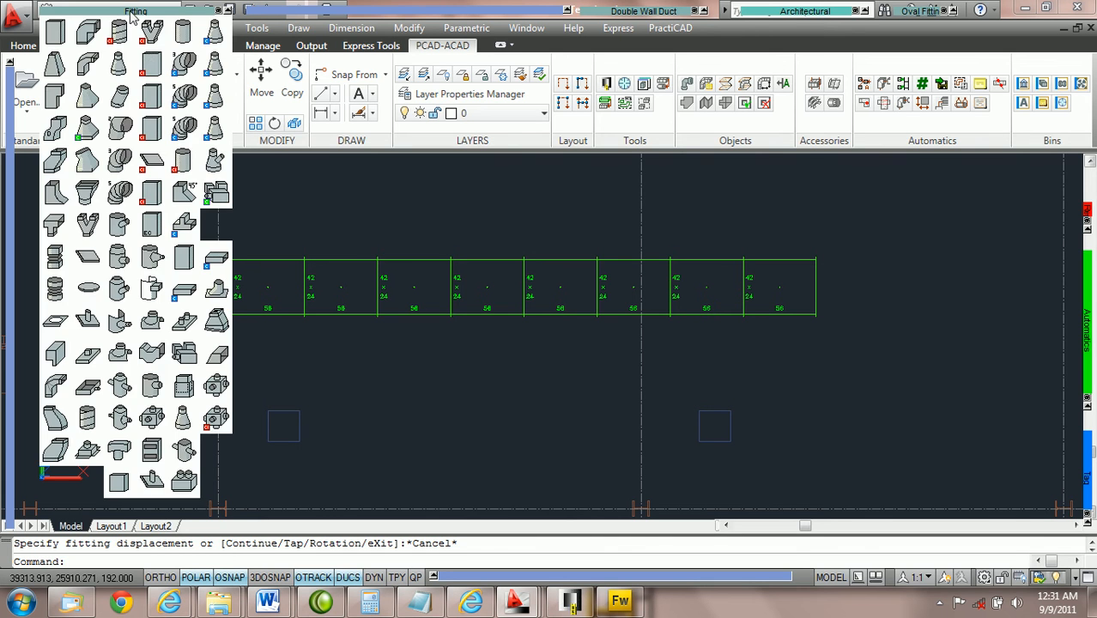
{"action": "left_click", "coordinate": [184, 196]}
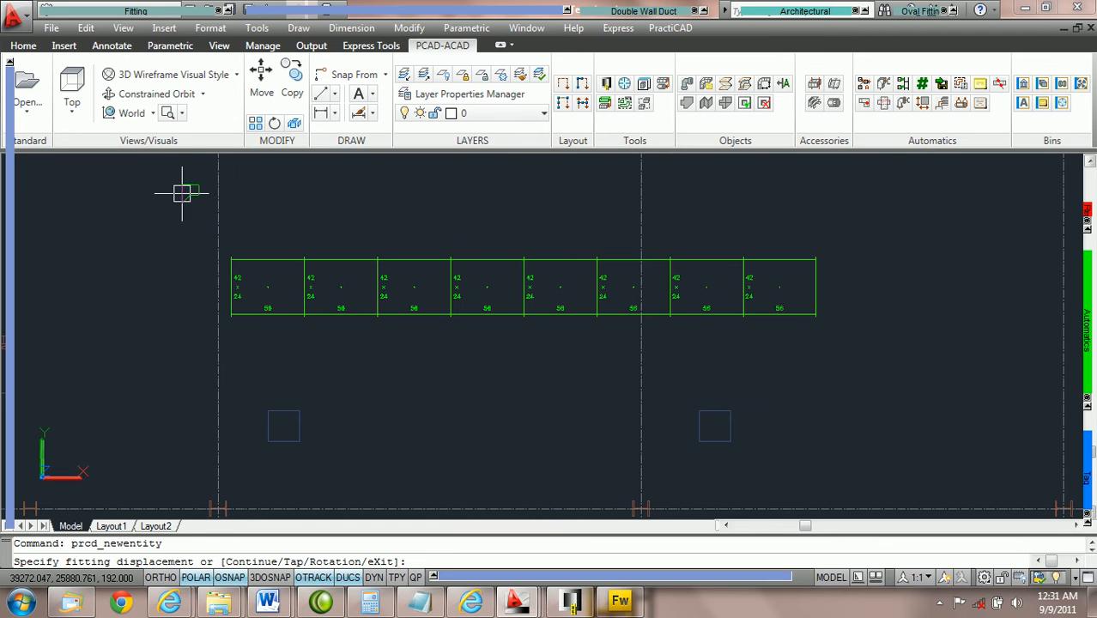
{"action": "mouse_move", "coordinate": [7, 210]}
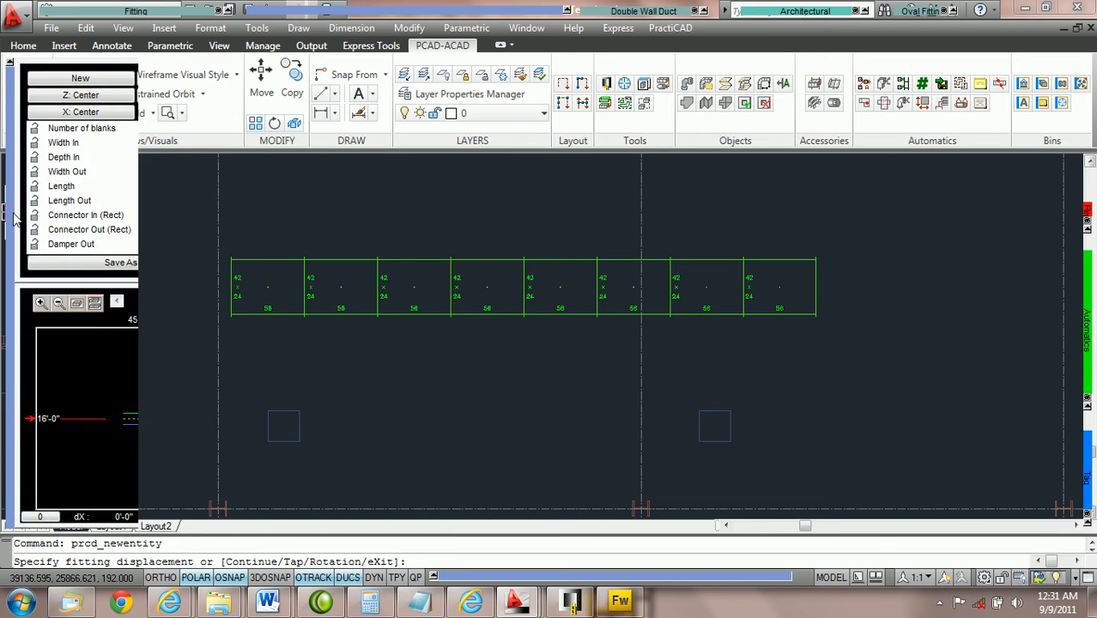
{"action": "left_click", "coordinate": [188, 171]}
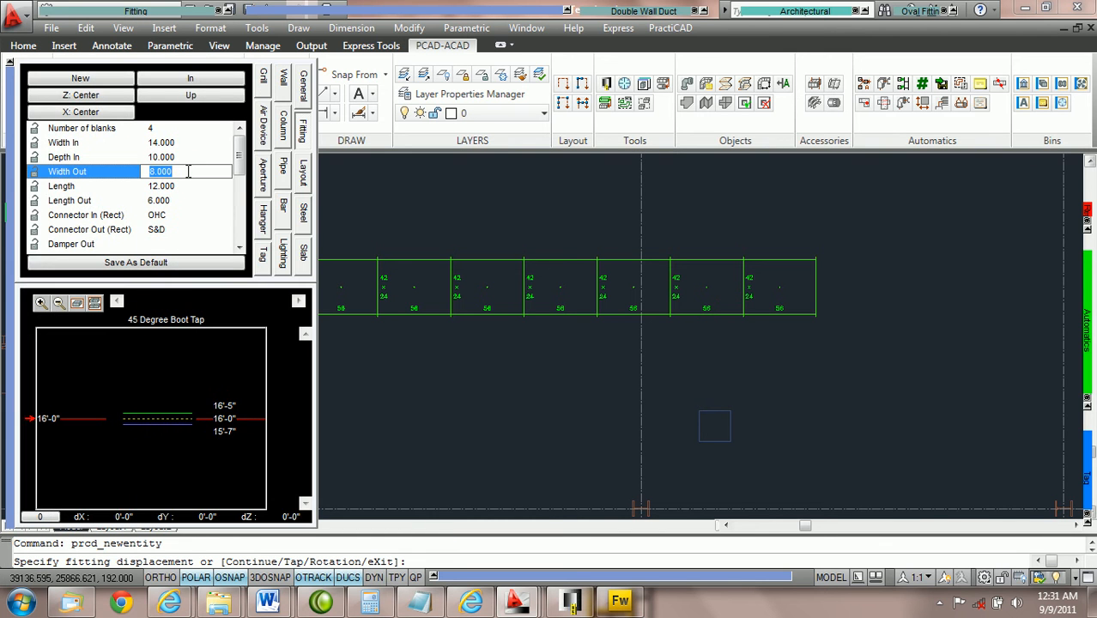
{"action": "scroll", "coordinate": [188, 172], "scroll_direction": "up", "scroll_amount": 1}
{"action": "scroll", "coordinate": [188, 172], "scroll_direction": "up", "scroll_amount": 1}
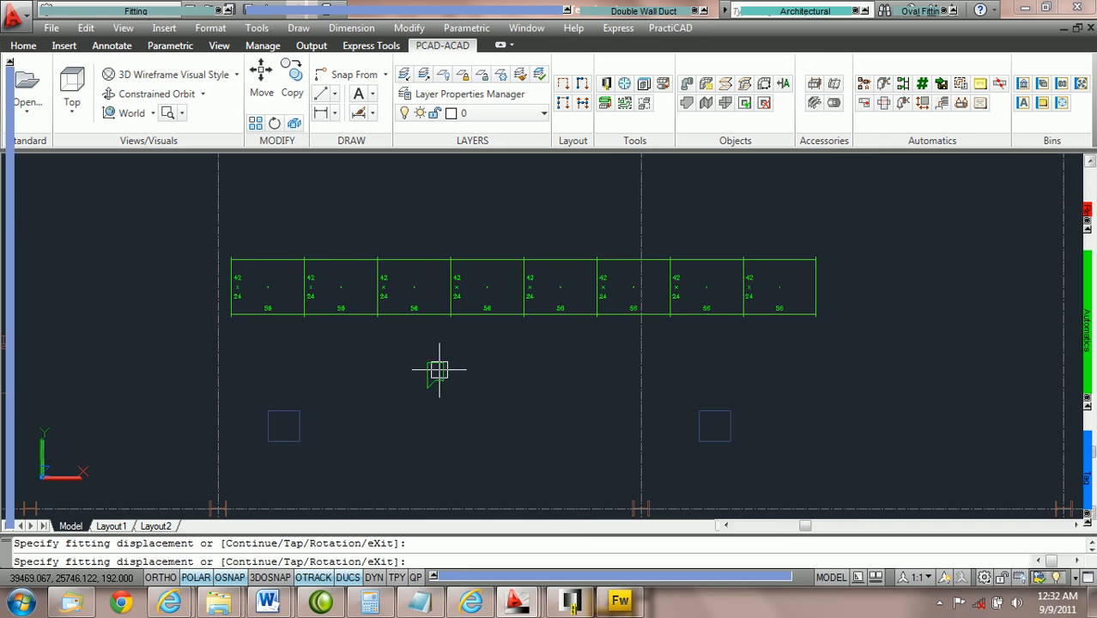
- Use the Tap option to attach the boot tap to the lower edge of the first duct piece and open its tap parameters
{"action": "scroll", "coordinate": [329, 385], "scroll_direction": "up", "scroll_amount": 2}
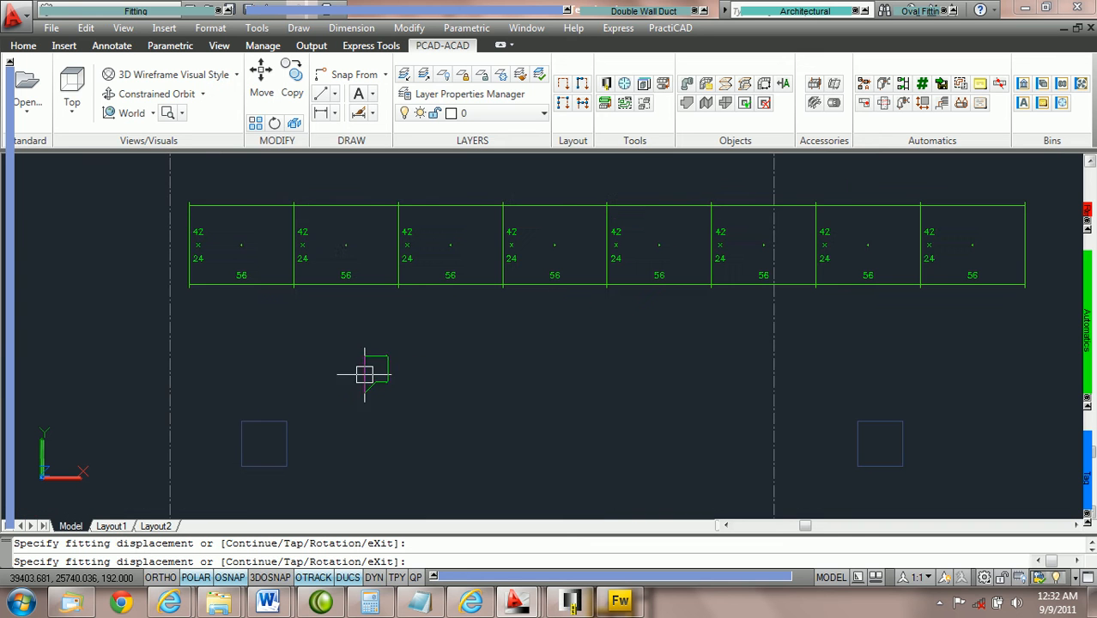
{"action": "middle_click_drag", "start_coordinate": [362, 372], "coordinate": [328, 350]}
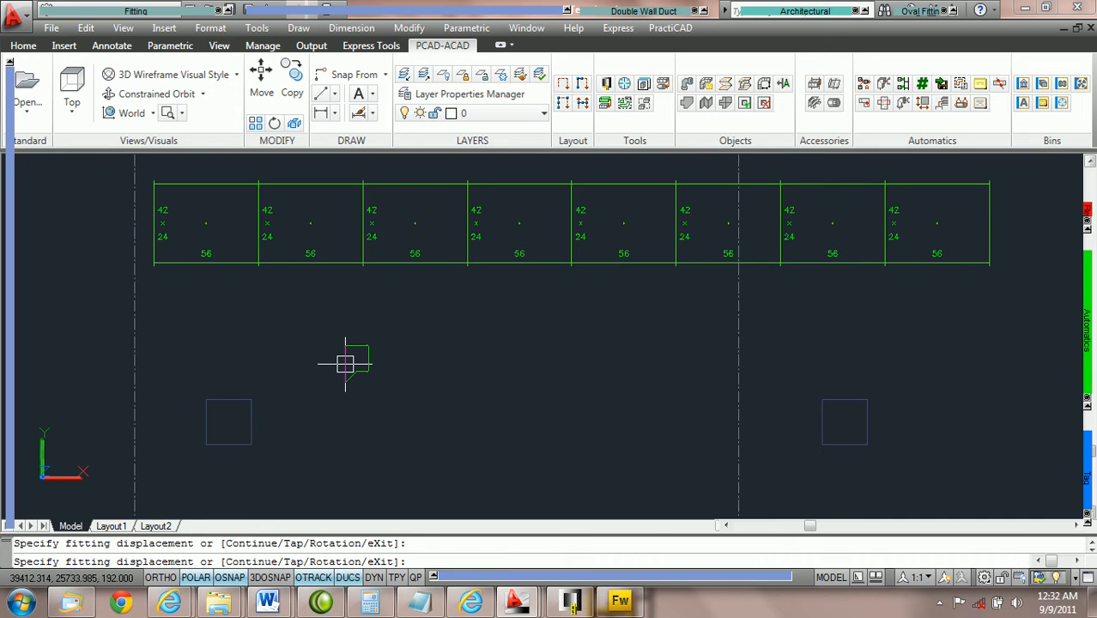
{"action": "type", "text": "t"}
{"action": "key", "text": "Return"}
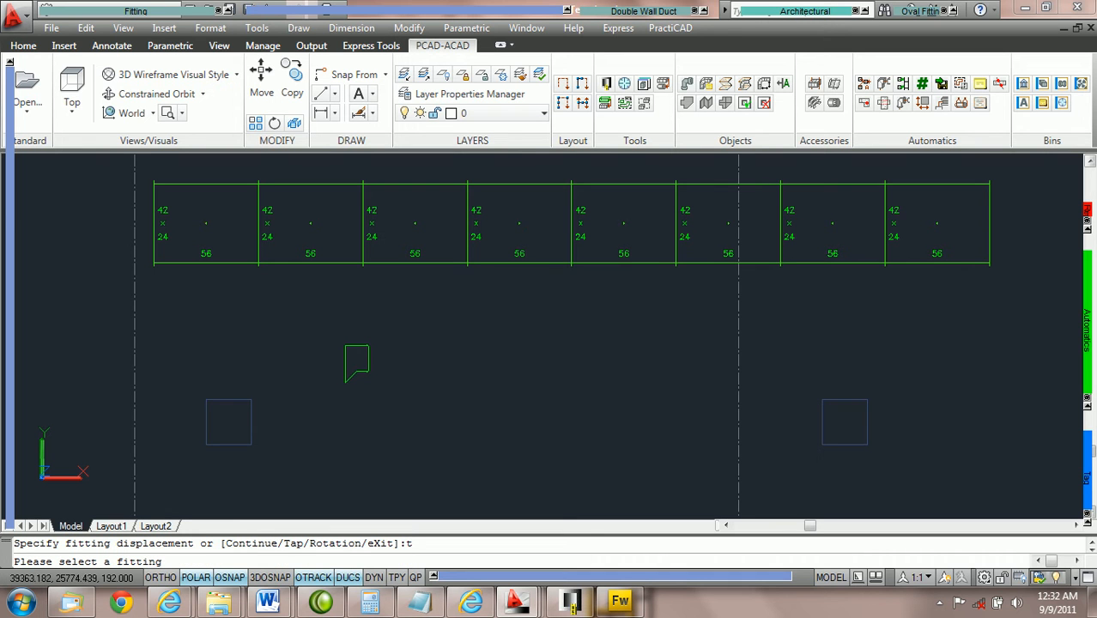
{"action": "left_click", "coordinate": [228, 264]}
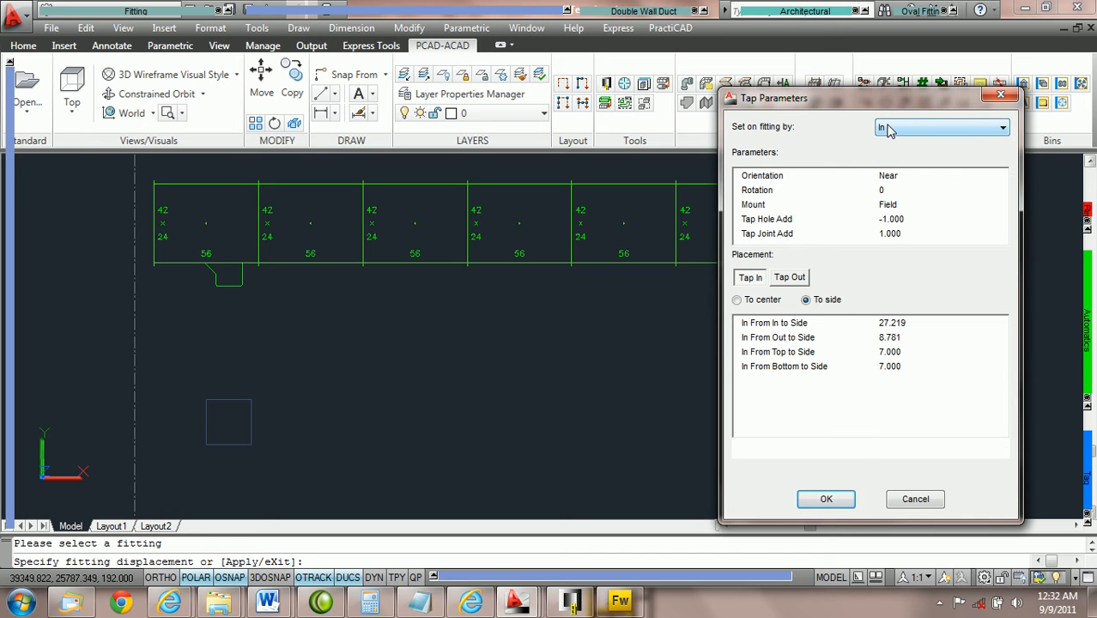
- Review the tap's orientation choices and keep it set to Near
{"action": "left_click", "coordinate": [894, 176]}
{"action": "left_click", "coordinate": [999, 177]}
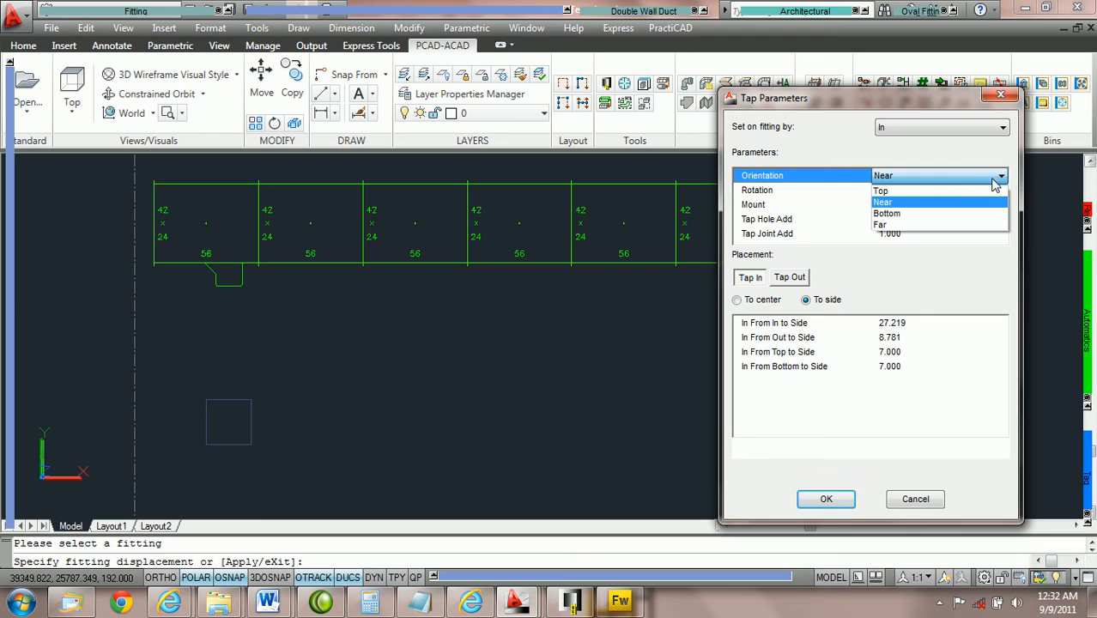
{"action": "left_click", "coordinate": [913, 202]}
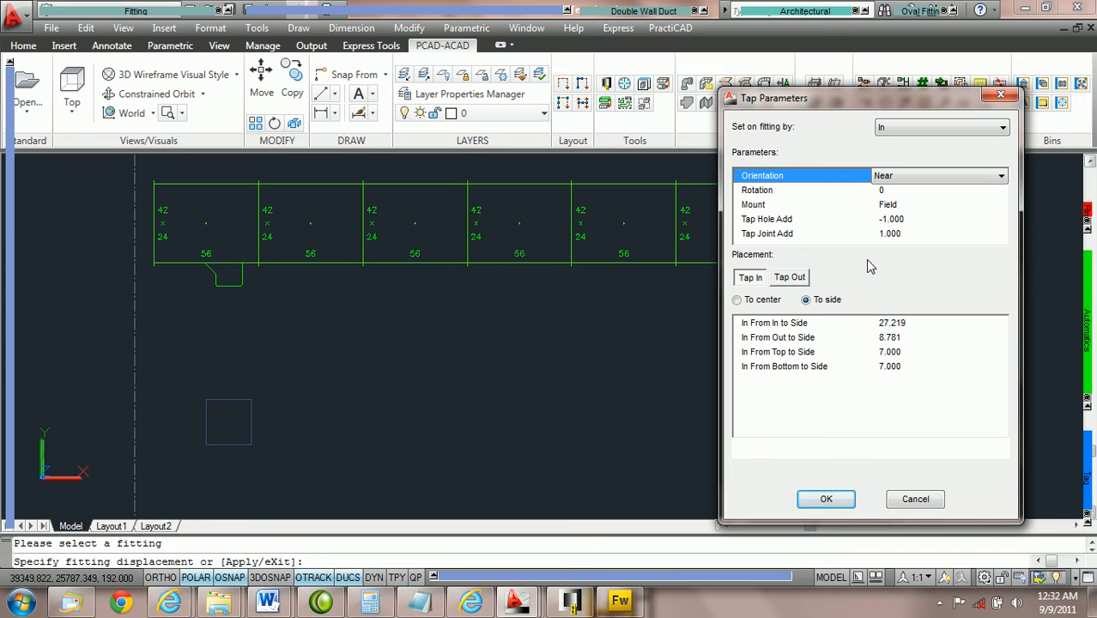
- Try sliding the tap along the duct by stepping its In From In to Side distance to 17.219 and back to 27.219
{"action": "left_click", "coordinate": [899, 325]}
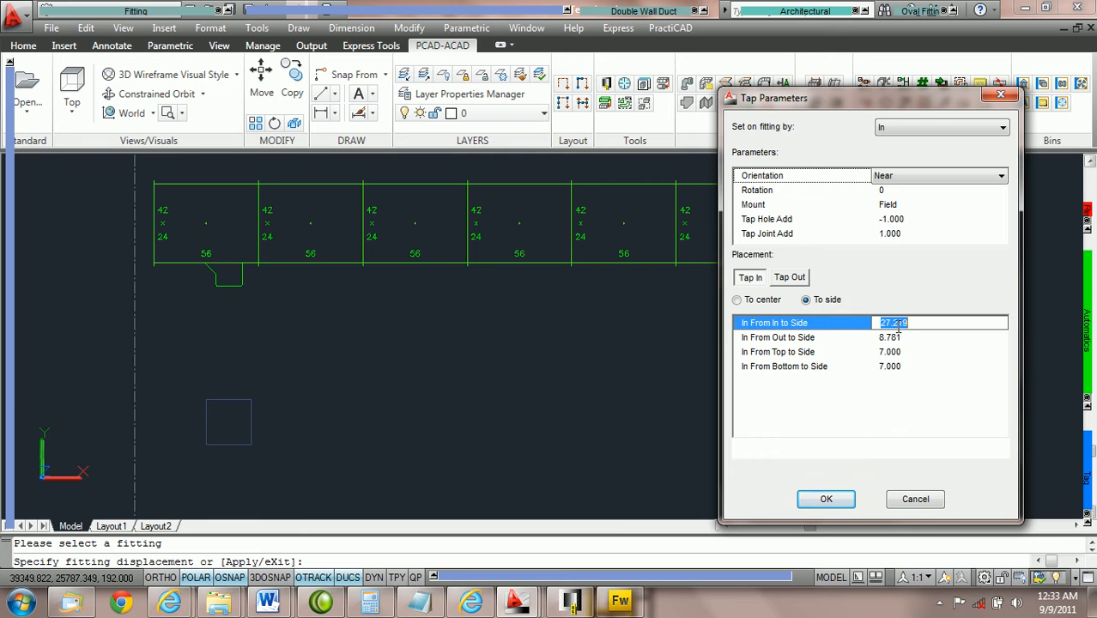
{"action": "left_click", "coordinate": [750, 279]}
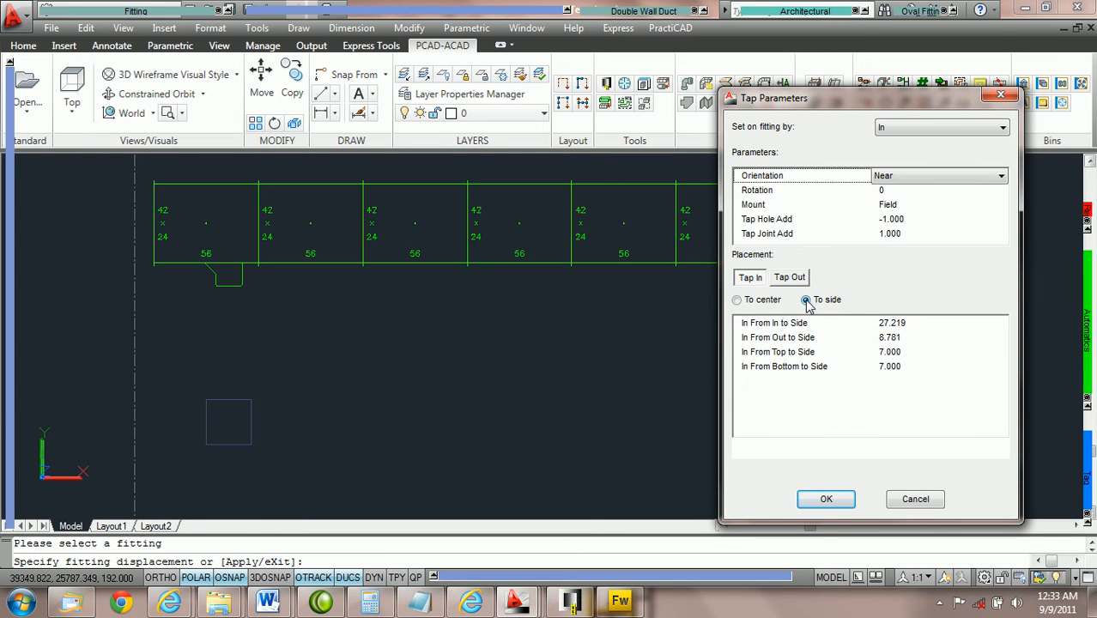
{"action": "left_click", "coordinate": [900, 325]}
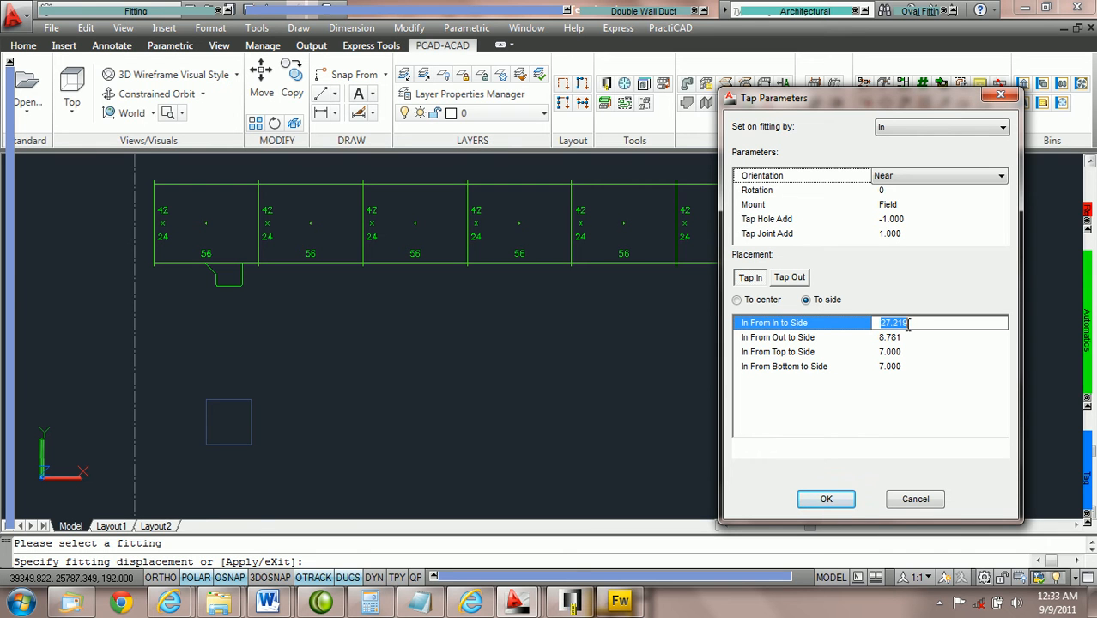
{"action": "scroll", "coordinate": [906, 325], "scroll_direction": "up", "scroll_amount": 6}
{"action": "scroll", "coordinate": [906, 326], "scroll_direction": "down", "scroll_amount": 10}
{"action": "scroll", "coordinate": [905, 324], "scroll_direction": "down", "scroll_amount": 12}
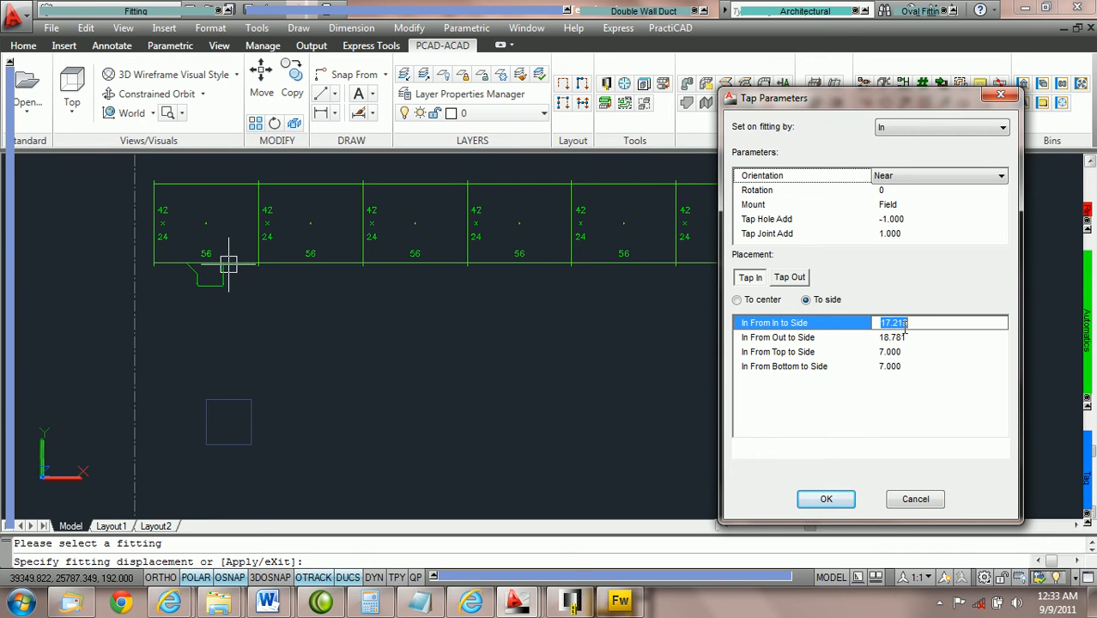
{"action": "scroll", "coordinate": [904, 324], "scroll_direction": "up", "scroll_amount": 20}
{"action": "scroll", "coordinate": [904, 327], "scroll_direction": "down", "scroll_amount": 4}
- Try a bottom-to-side offset of 0 and a top-to-side offset of 8 for the tap, and return the bottom offset to 7
{"action": "left_click", "coordinate": [897, 352]}
{"action": "left_click", "coordinate": [904, 364]}
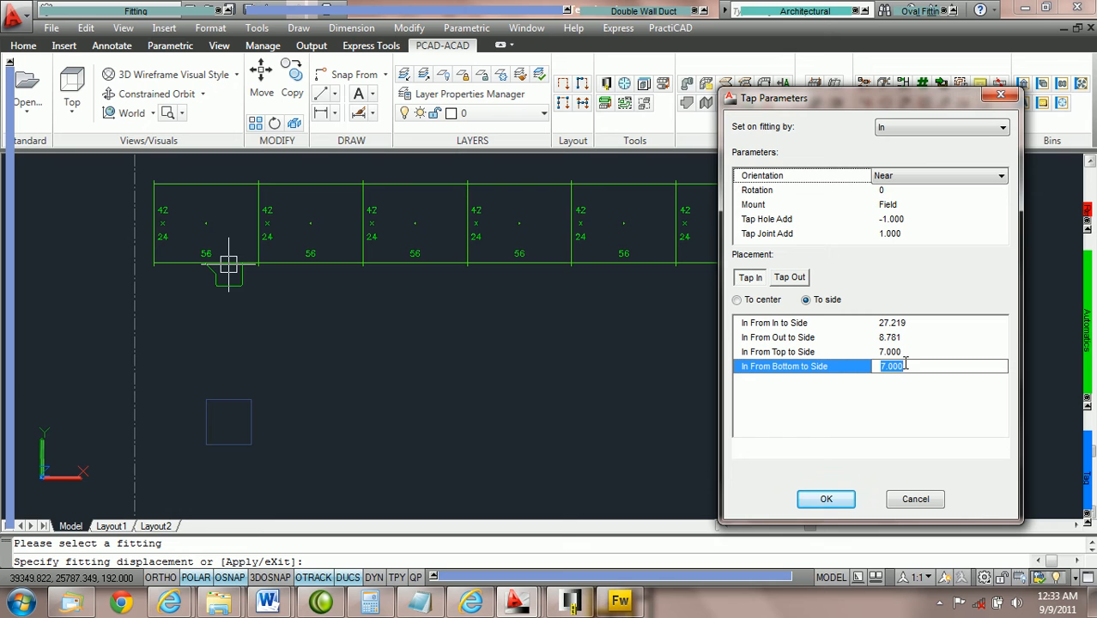
{"action": "type", "text": "0"}
{"action": "left_click", "coordinate": [902, 352]}
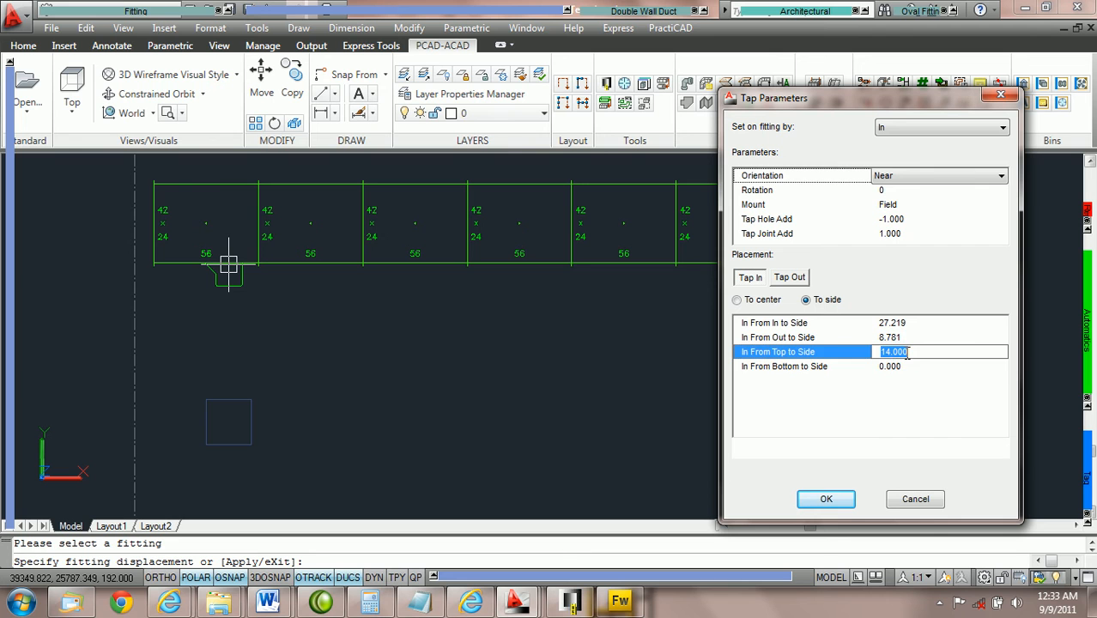
{"action": "type", "text": "8"}
{"action": "left_click", "coordinate": [904, 366]}
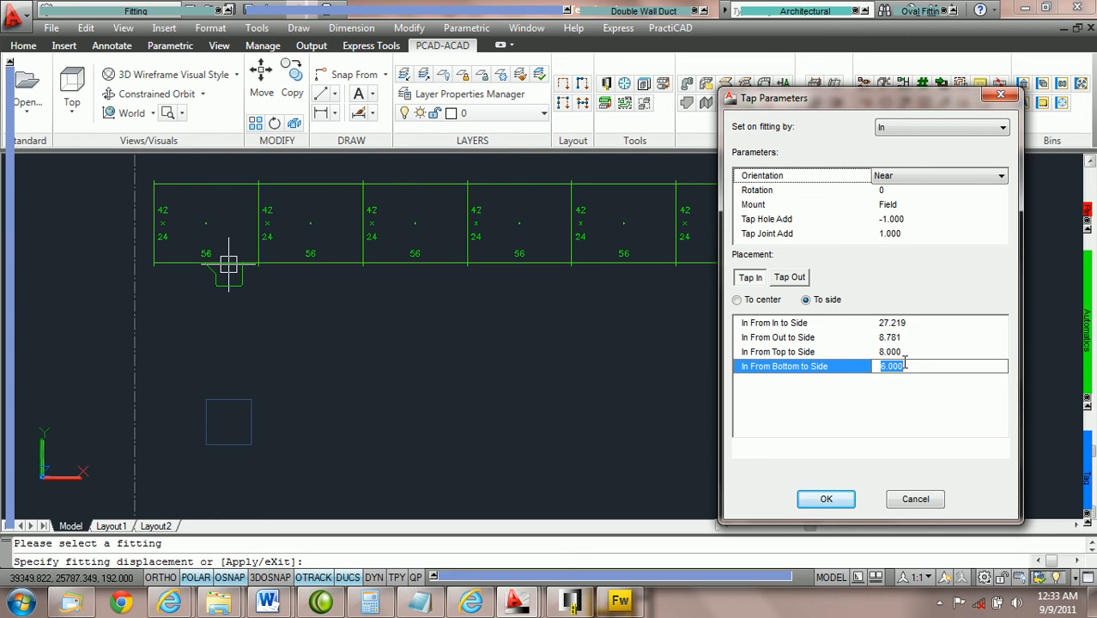
{"action": "type", "text": "7"}
{"action": "left_click", "coordinate": [911, 353]}
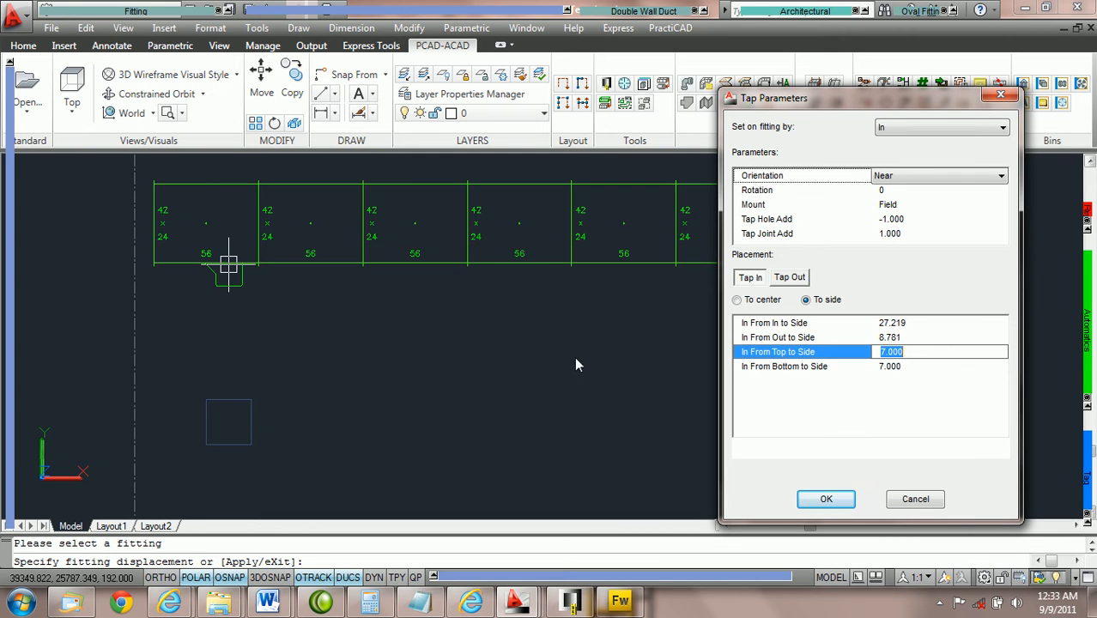
- Position the boot tap on the duct by snapping to the midpoint of the upper edge of the square below the first piece
{"action": "left_click", "coordinate": [231, 392]}
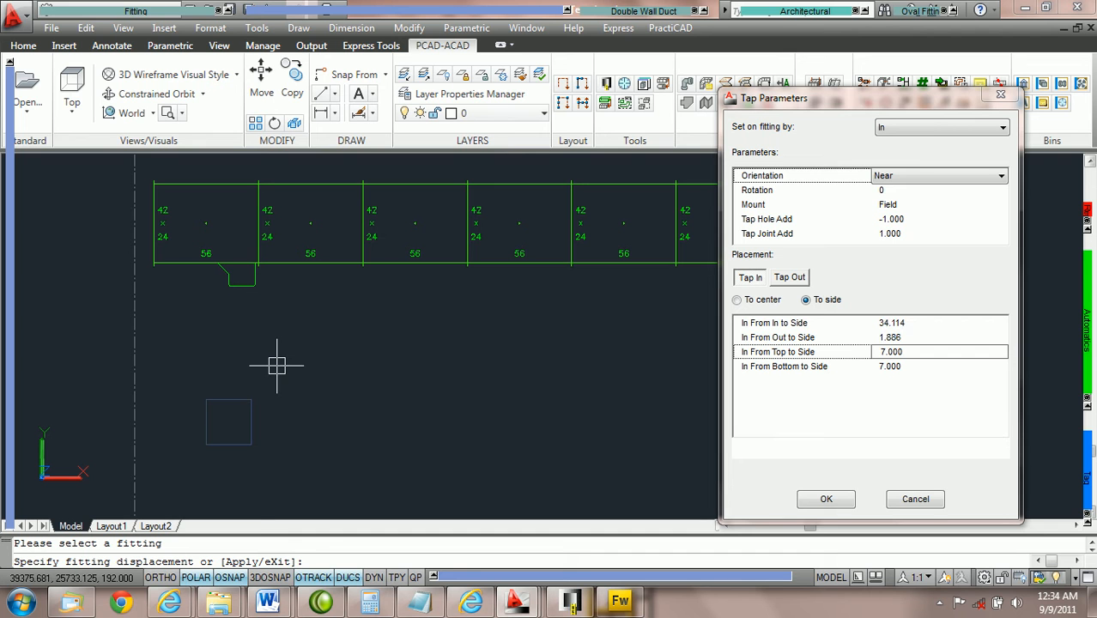
{"action": "right_click", "coordinate": [277, 366], "text": "shift"}
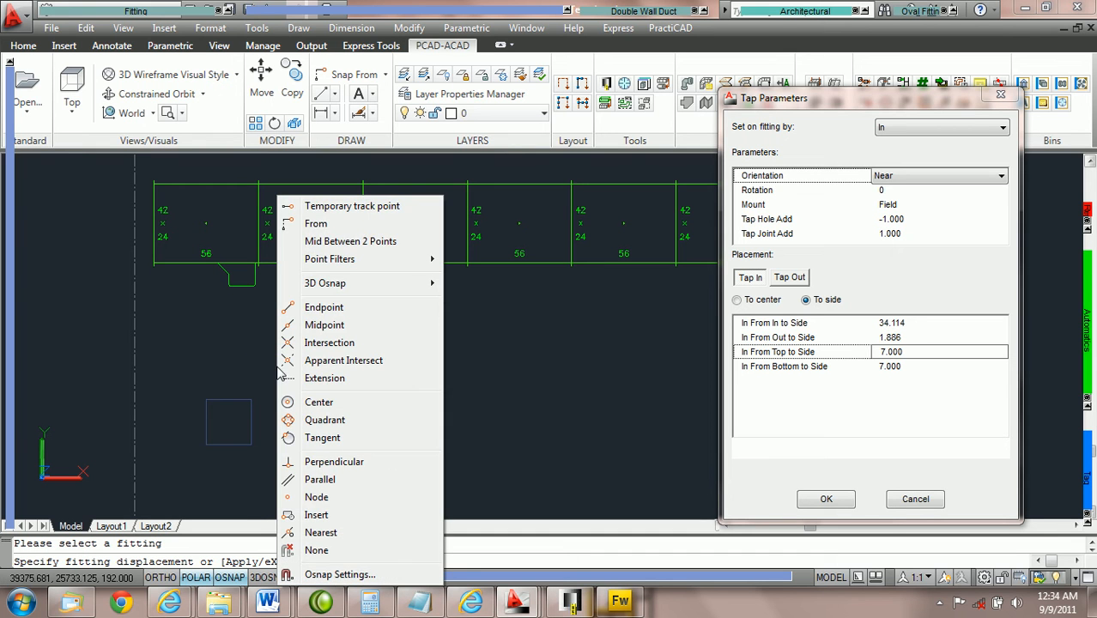
{"action": "left_click", "coordinate": [326, 325]}
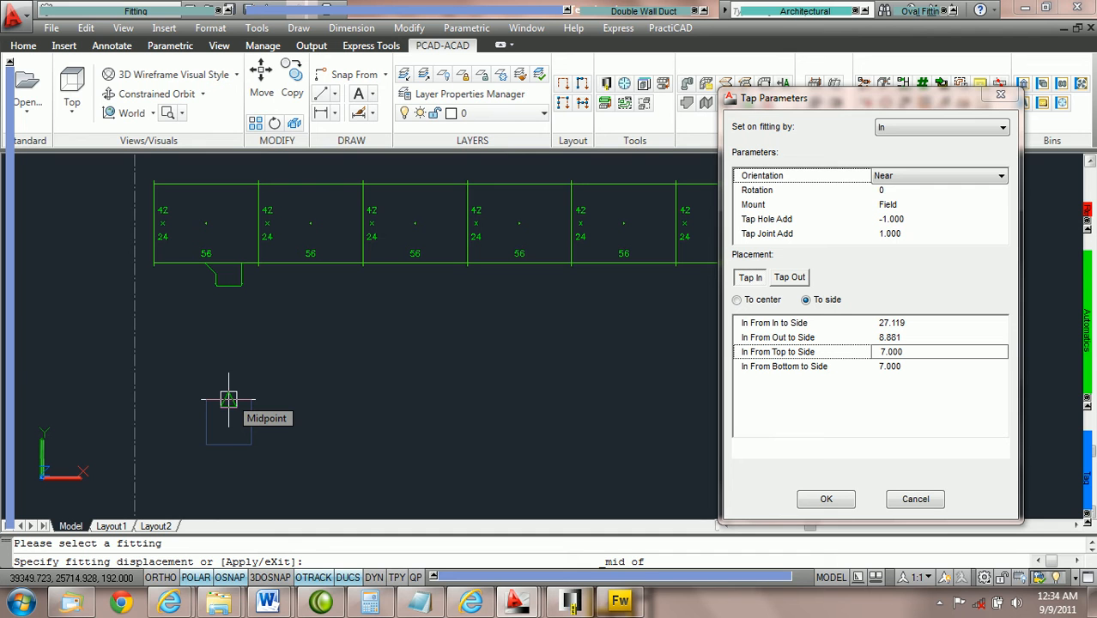
{"action": "left_click", "coordinate": [228, 399]}
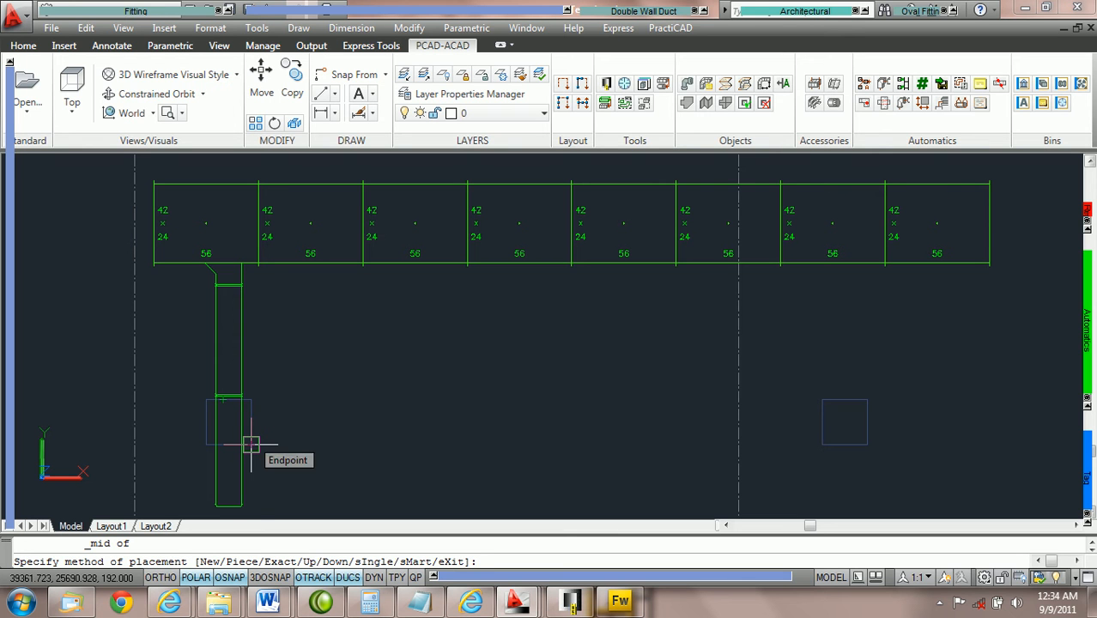
- Try the Smart, Exact and Up placement methods for the branch duct pieces running down from the tap
{"action": "type", "text": "m"}
{"action": "key", "text": "Return"}
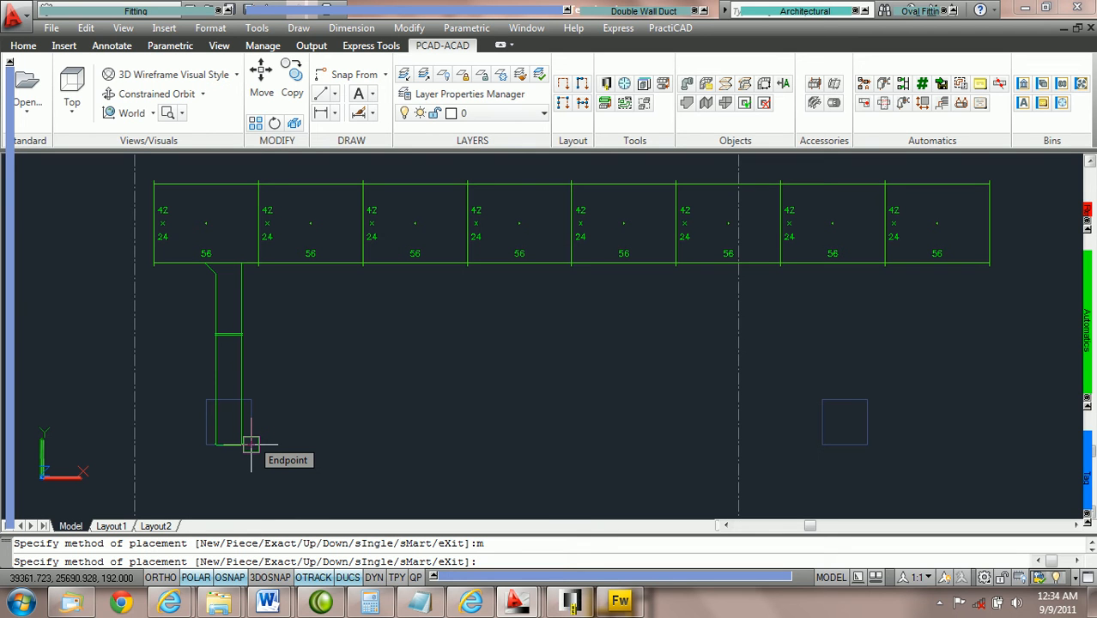
{"action": "type", "text": "e"}
{"action": "key", "text": "Return"}
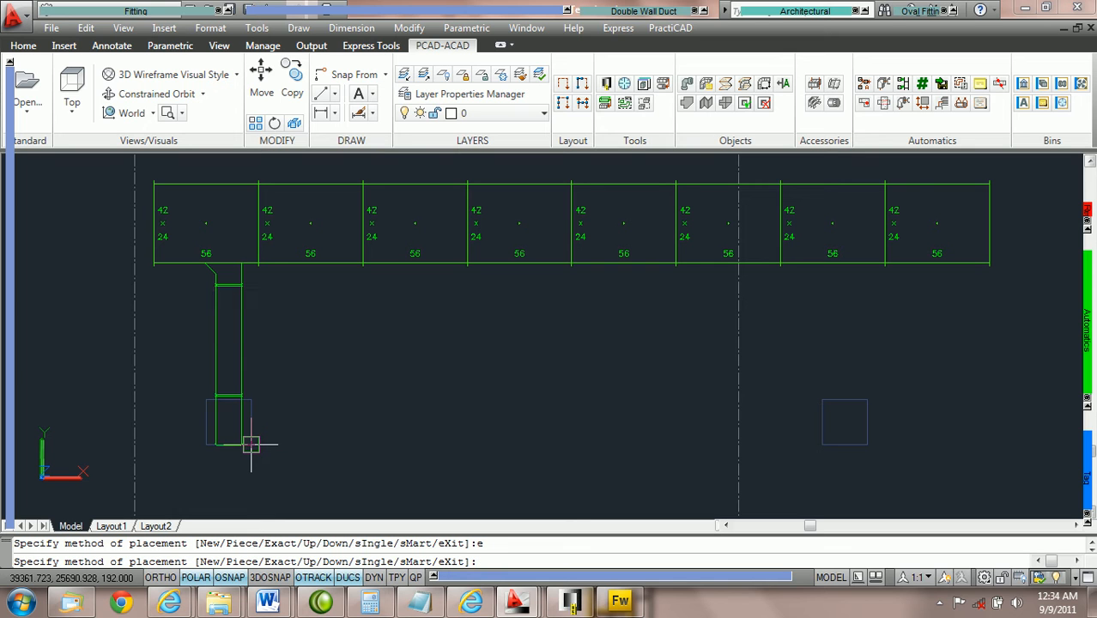
{"action": "type", "text": "u"}
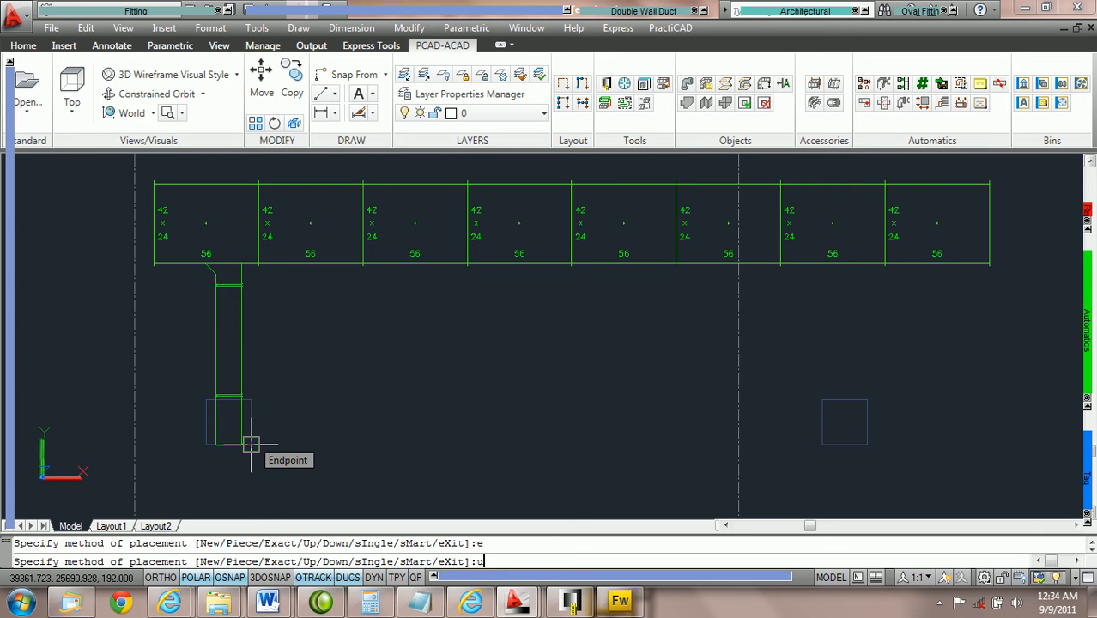
{"action": "key", "text": "Return"}
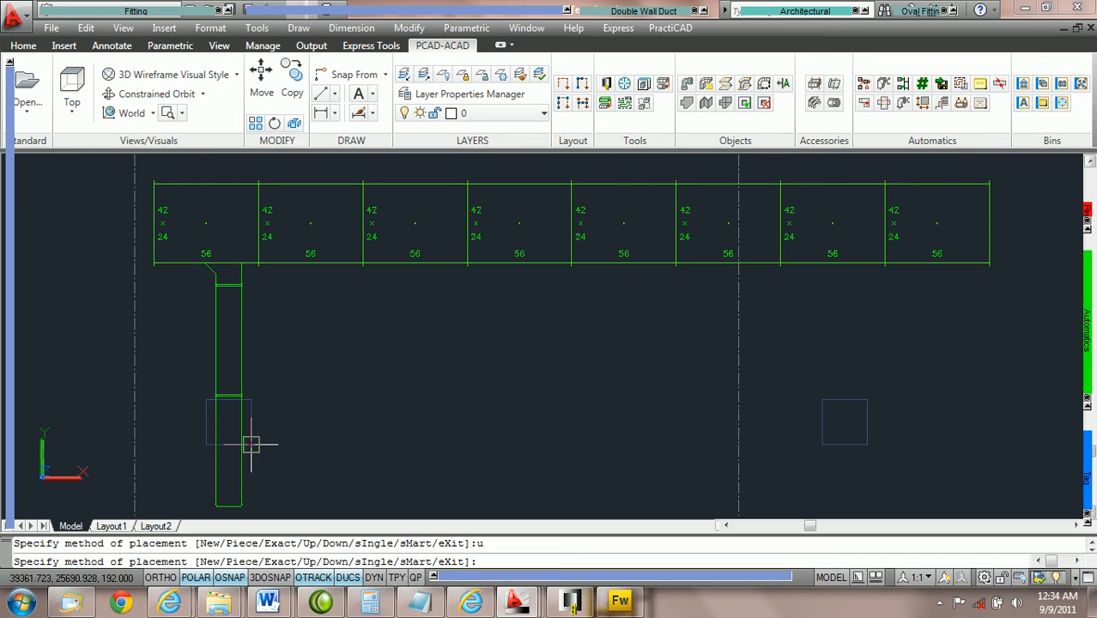
- Place the branch duct with the Smart method, ending it at the lower corner of the square beneath the tap
{"action": "type", "text": "m"}
{"action": "key", "text": "Return"}
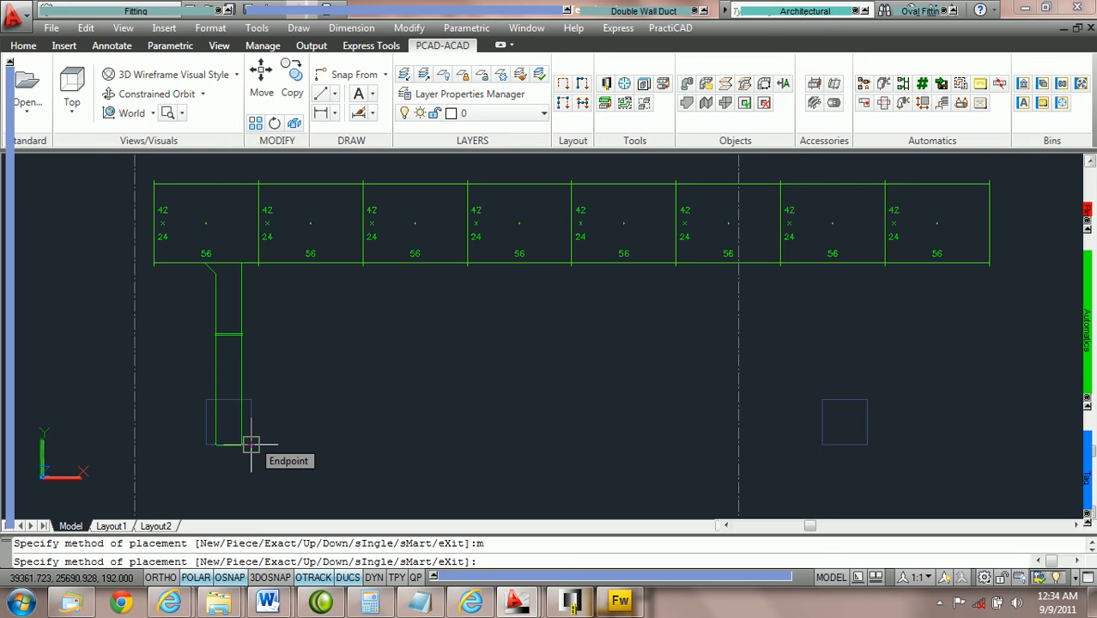
{"action": "left_click", "coordinate": [251, 444]}
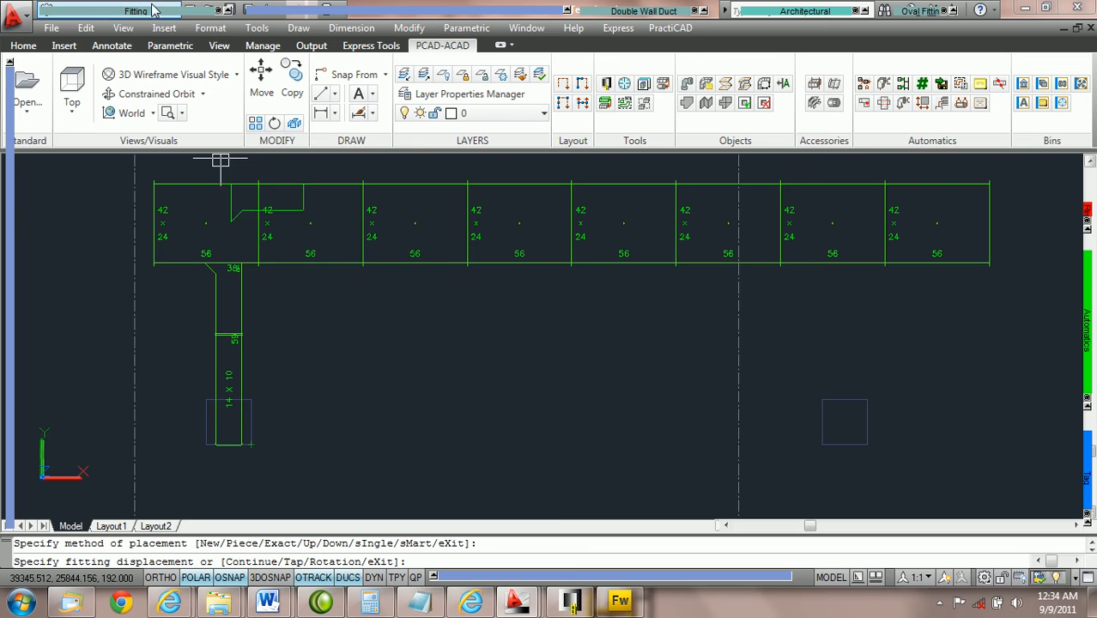
- Add a cap fitting to the open end of the 14 X 10 branch with the Continue option and end the command
{"action": "mouse_move", "coordinate": [146, 12]}
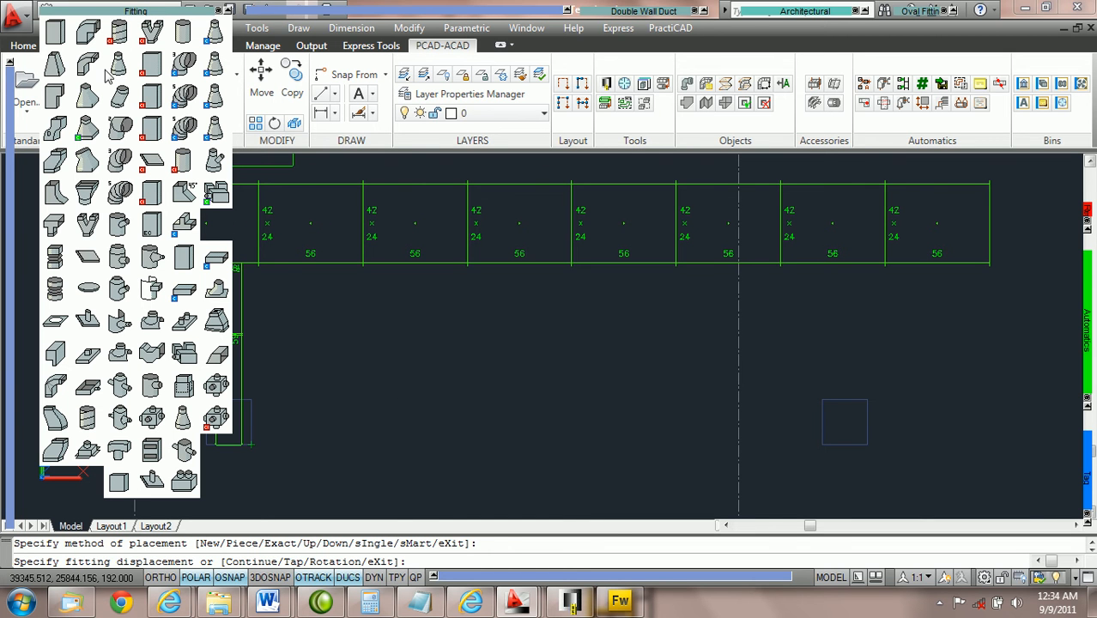
{"action": "left_click", "coordinate": [90, 261]}
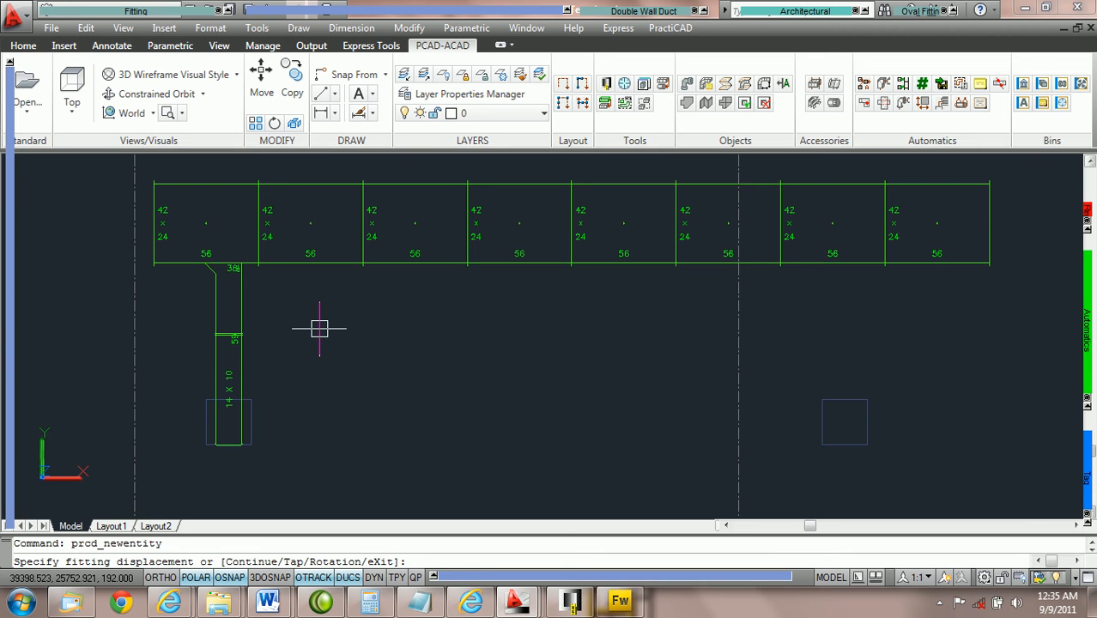
{"action": "type", "text": "c"}
{"action": "key", "text": "Return"}
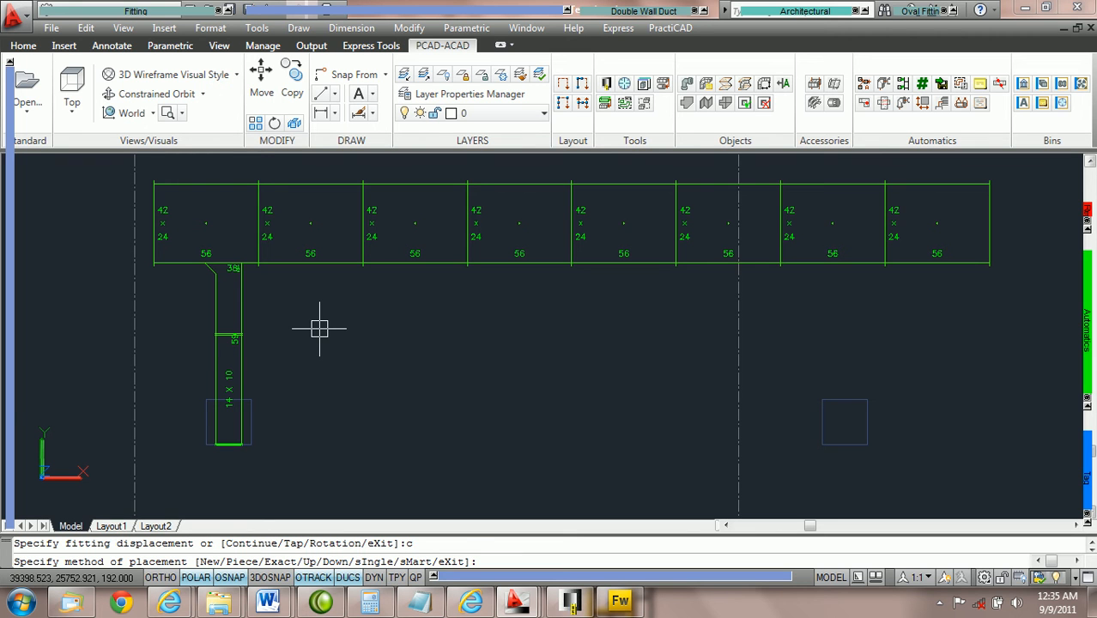
{"action": "key", "text": "Return"}
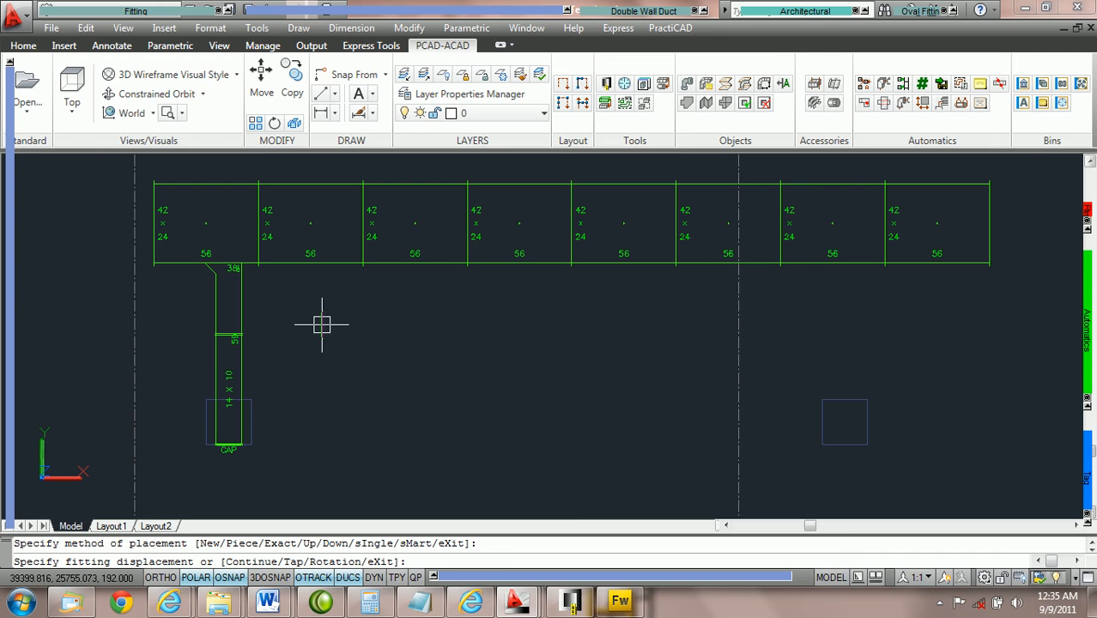
{"action": "key", "text": "Escape"}
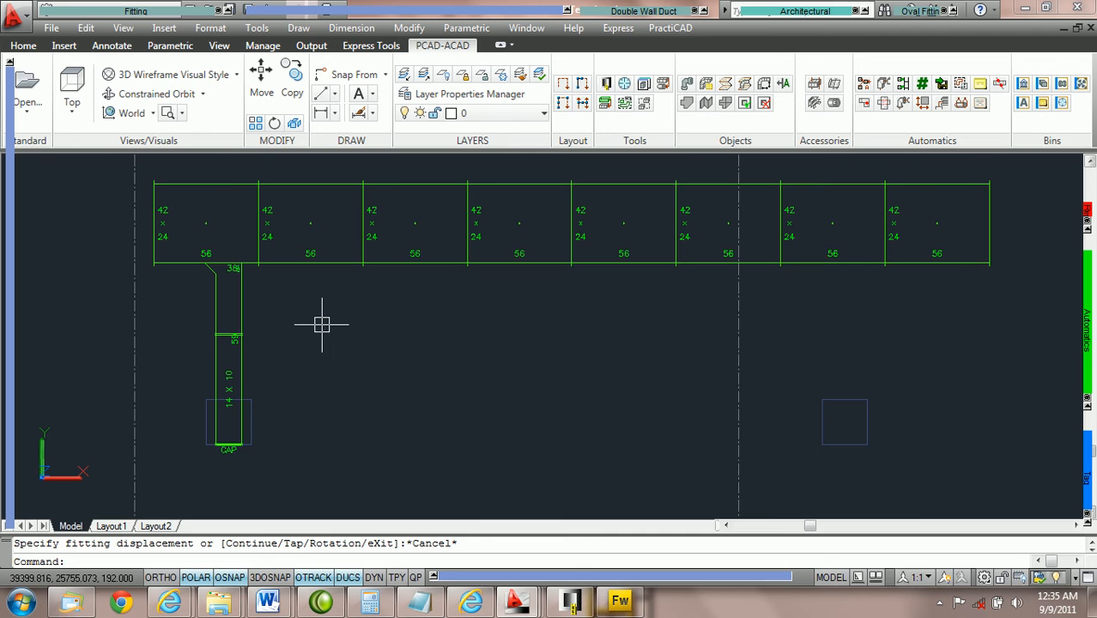
- Move the boot tap with its connected branch 48 at 0° along the main duct, using its base grip with ortho on
{"action": "scroll", "coordinate": [322, 325], "scroll_direction": "up", "scroll_amount": 1}
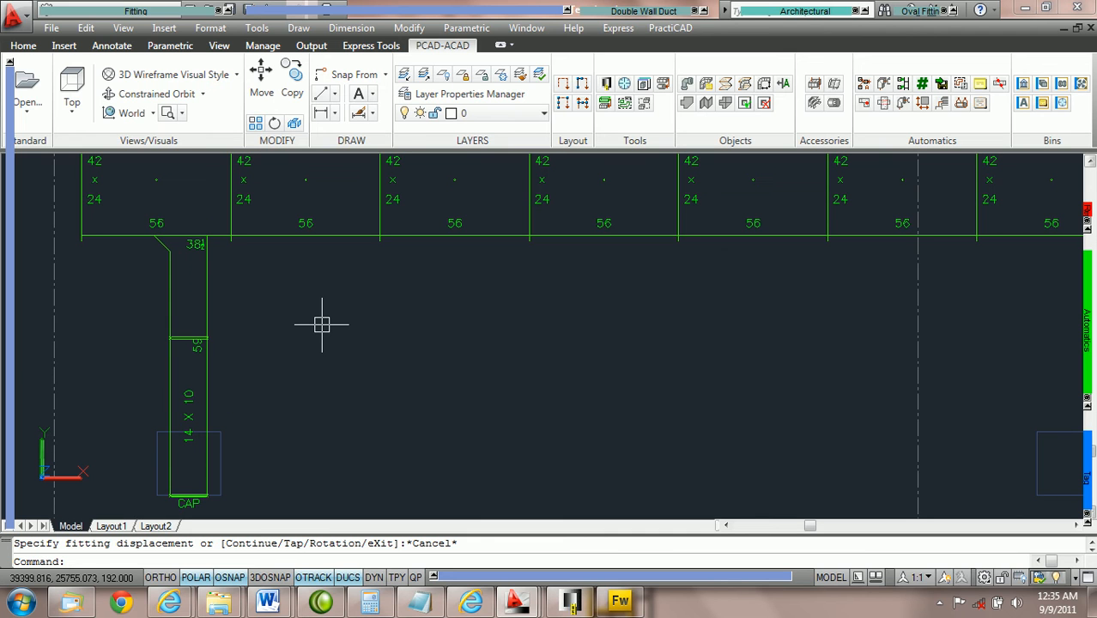
{"action": "left_click", "coordinate": [204, 284]}
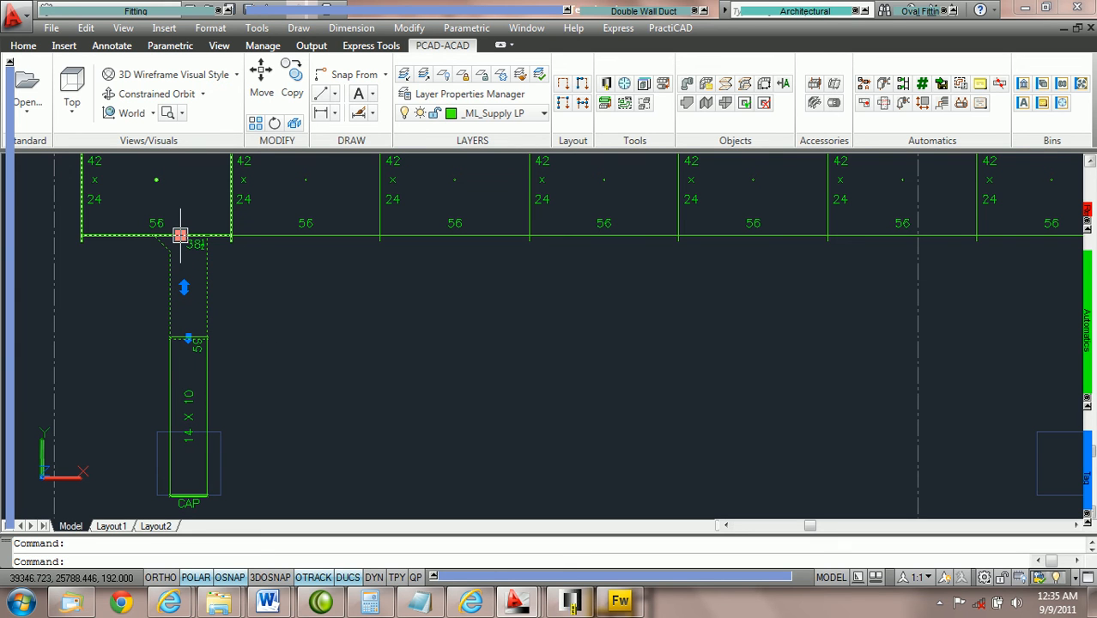
{"action": "mouse_move", "coordinate": [5, 173]}
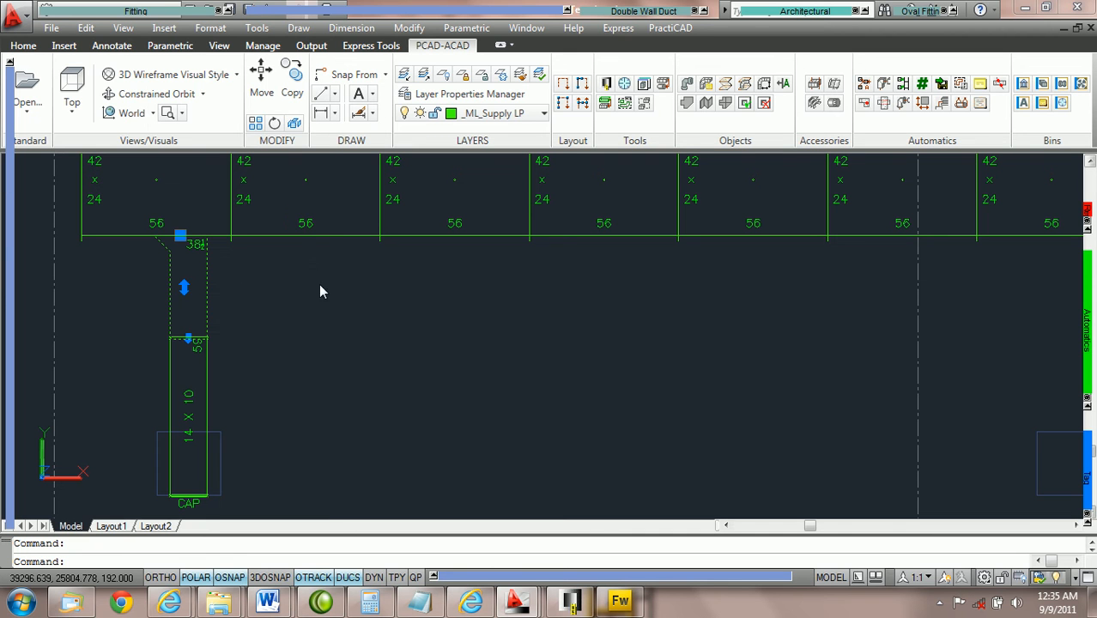
{"action": "left_click", "coordinate": [180, 235]}
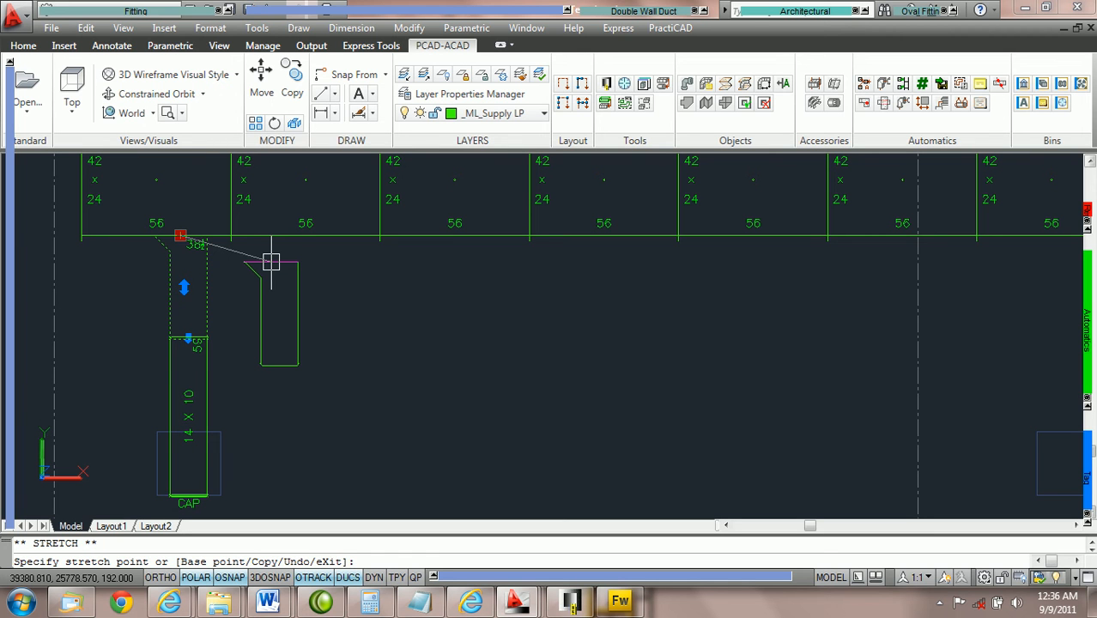
{"action": "key", "text": "F8"}
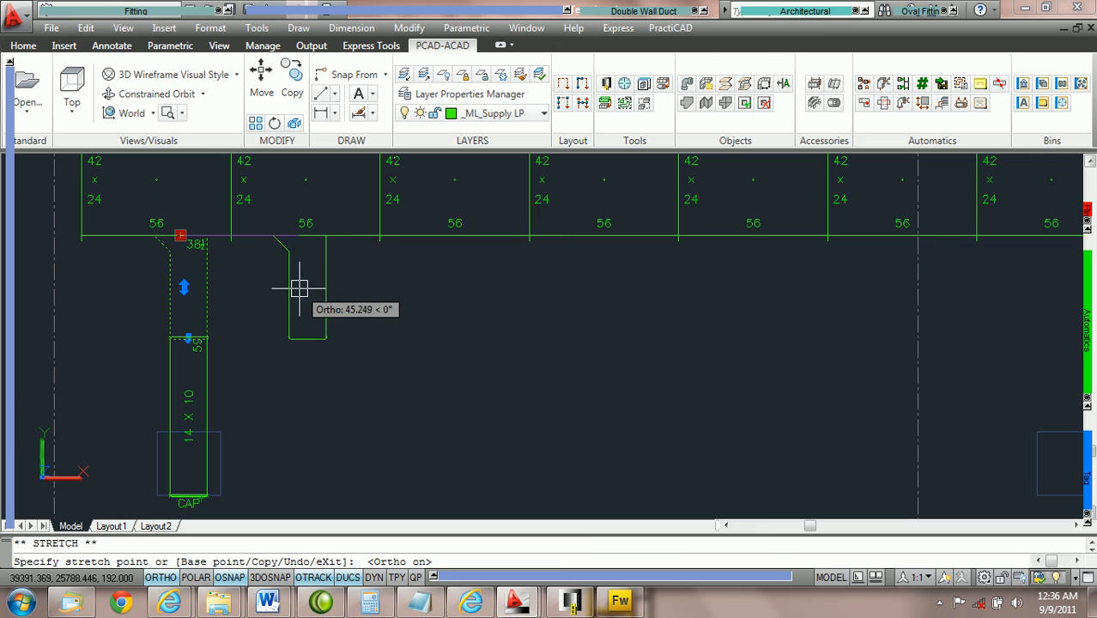
{"action": "type", "text": "48"}
{"action": "key", "text": "Return"}
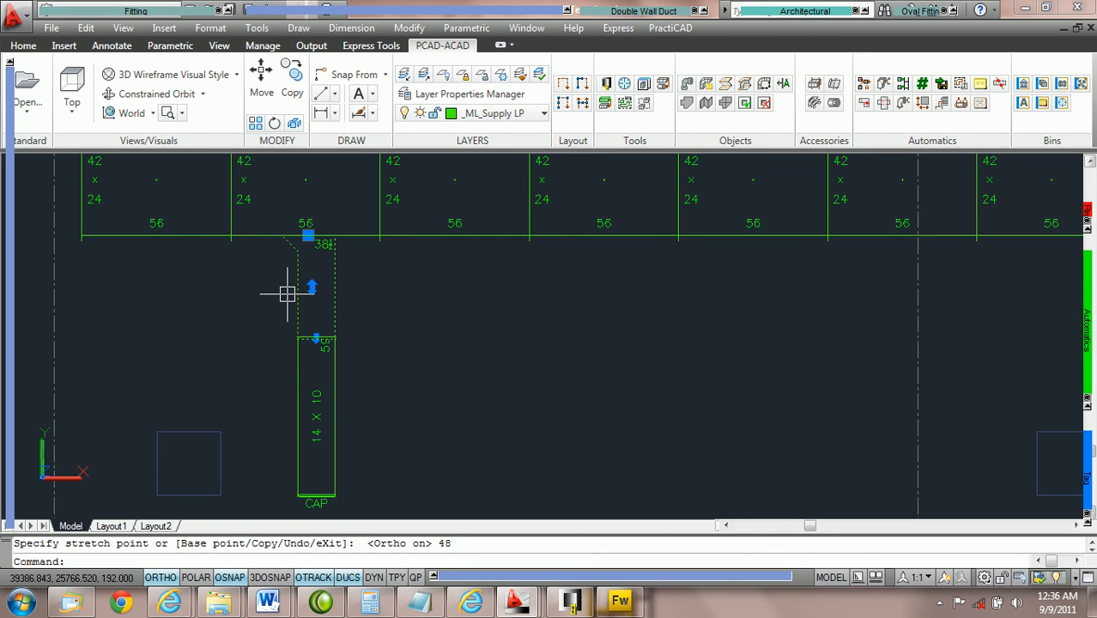
{"action": "key", "text": "Escape"}
{"action": "key", "text": "Escape"}
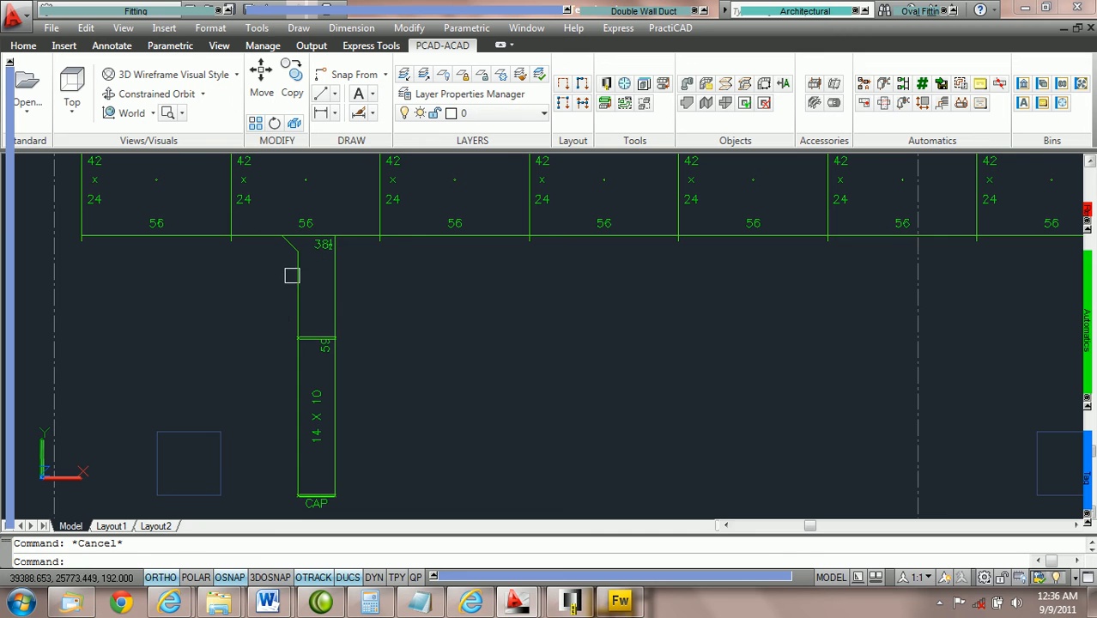
- Check the horizontal offset from the midpoint of the square's upper edge to the branch's cap using a temporary linear dimension
{"action": "left_click", "coordinate": [320, 115]}
{"action": "right_click", "coordinate": [206, 382], "text": "shift"}
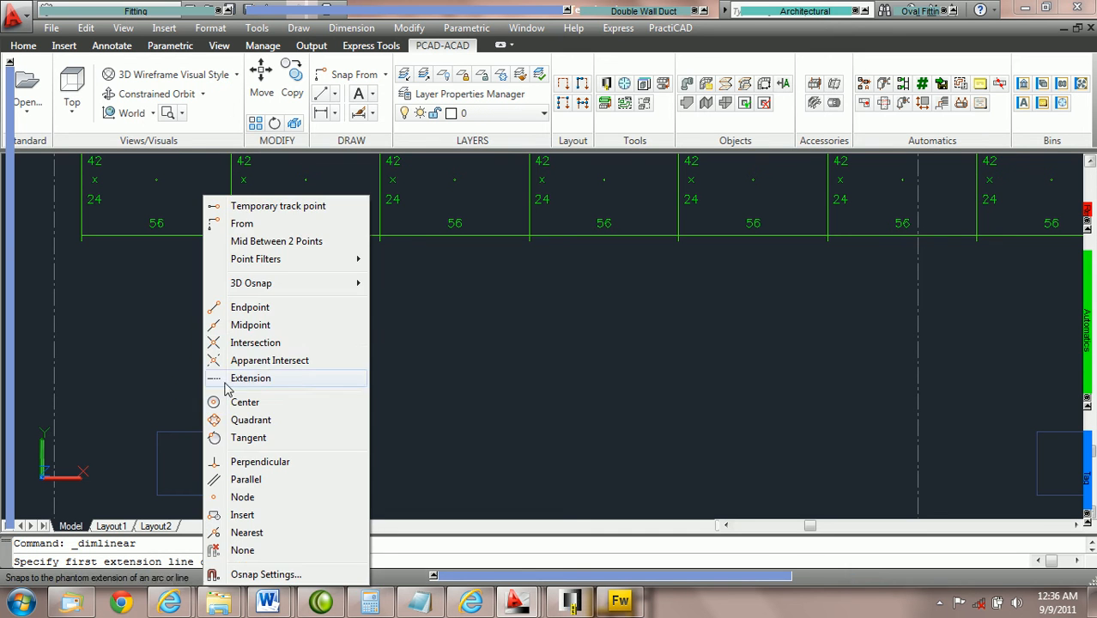
{"action": "left_click", "coordinate": [250, 324]}
{"action": "left_click", "coordinate": [183, 430]}
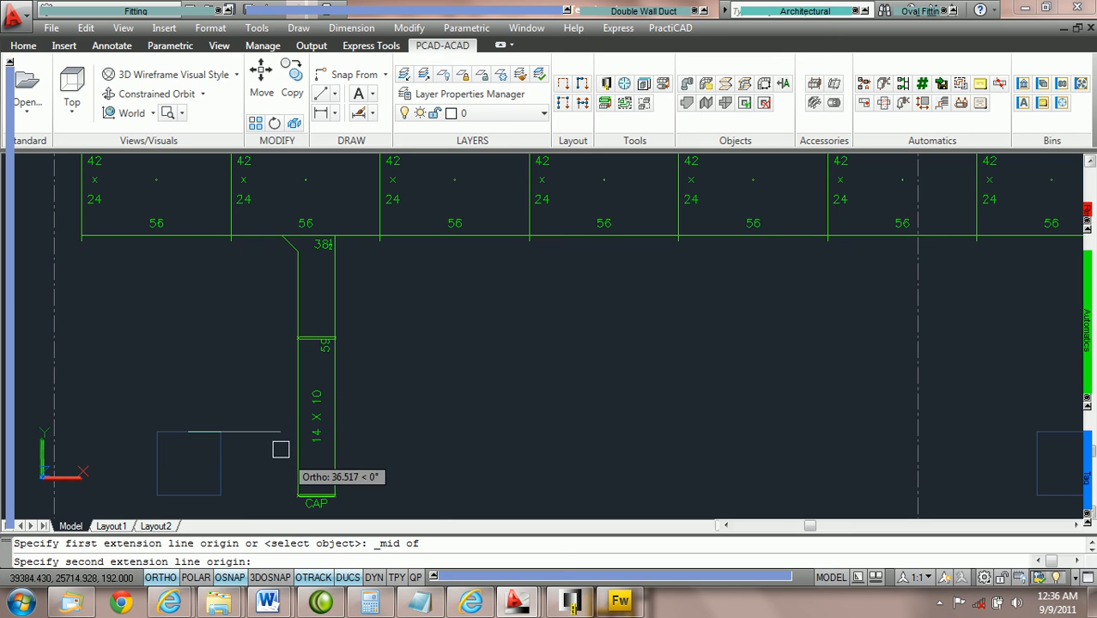
{"action": "key", "text": "F8"}
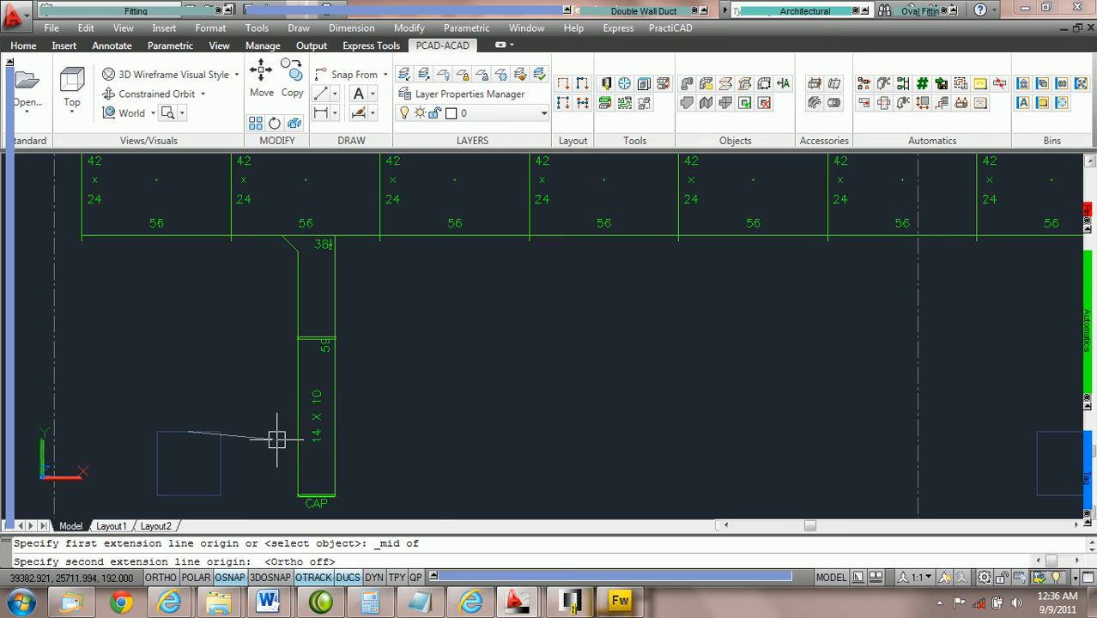
{"action": "left_click", "coordinate": [316, 496]}
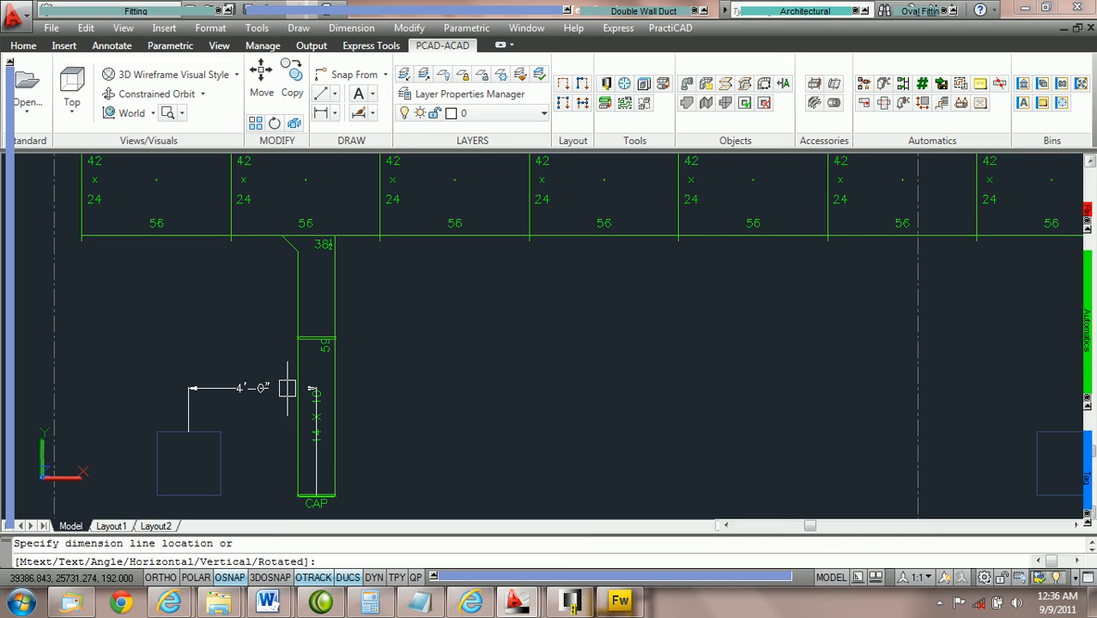
{"action": "key", "text": "Escape"}
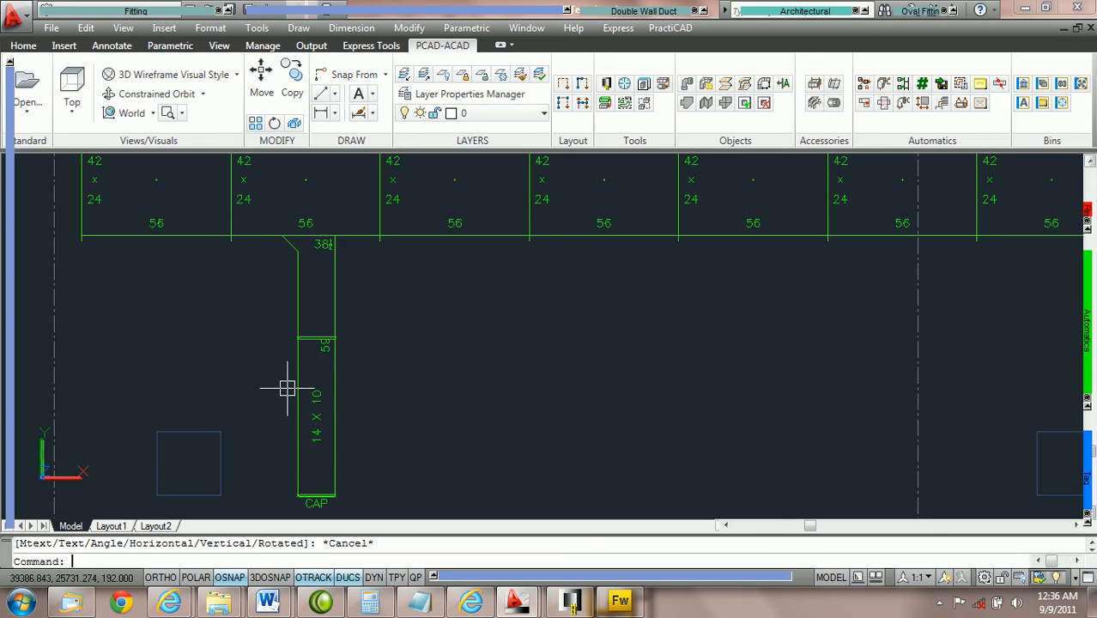
- Edit the boot tap fitting on the capped branch, setting its Width In to 24
{"action": "middle_click_drag", "start_coordinate": [696, 361], "coordinate": [522, 359]}
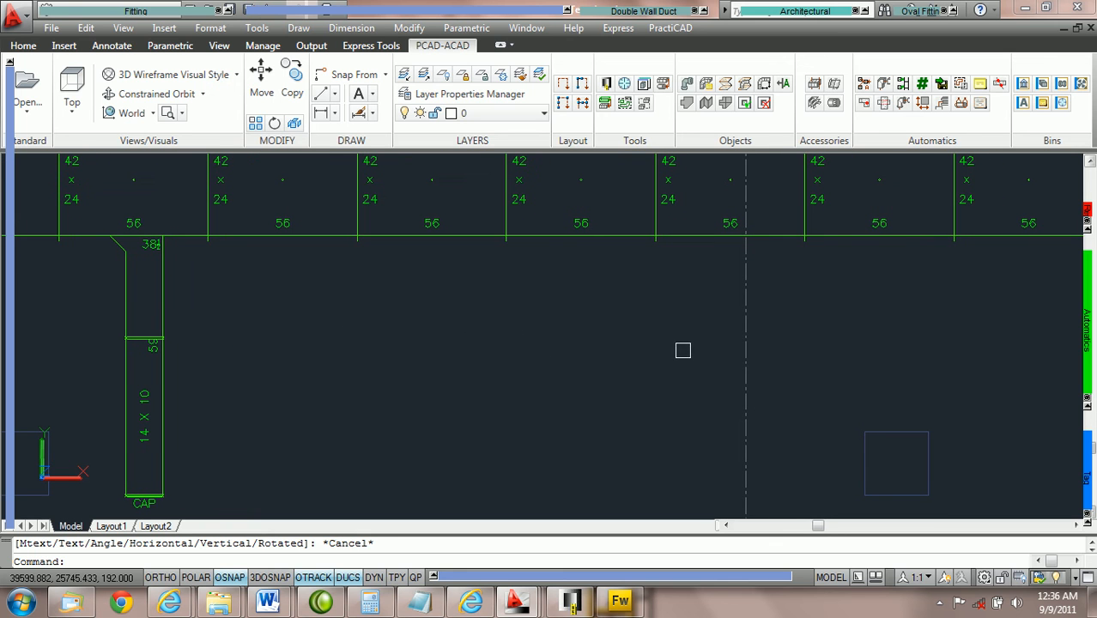
{"action": "middle_click_drag", "start_coordinate": [724, 352], "coordinate": [666, 350]}
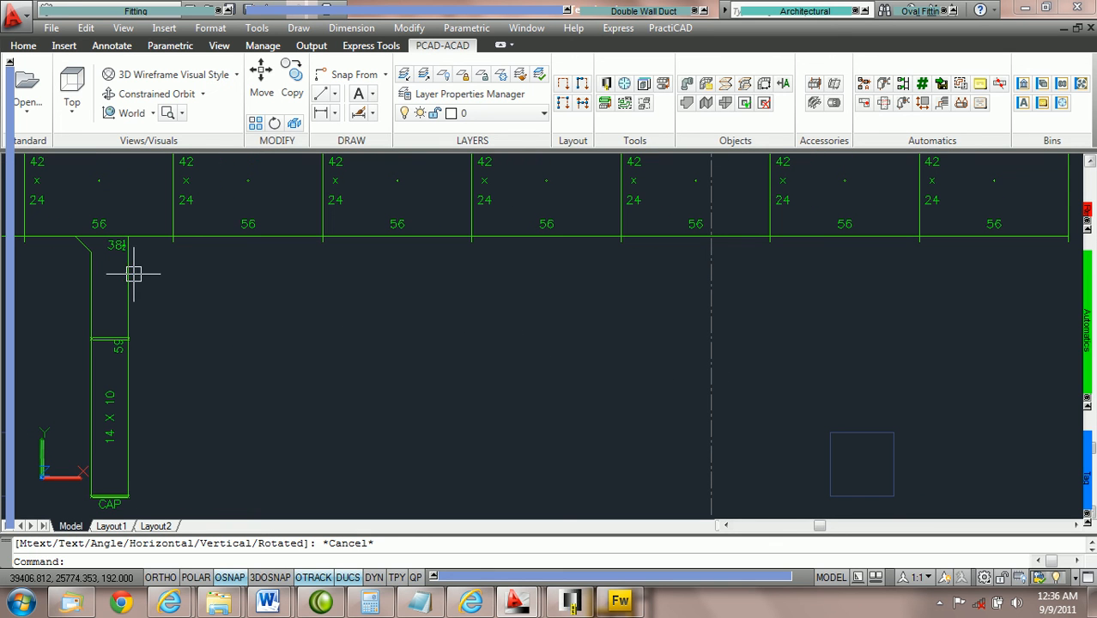
{"action": "key", "text": "Escape"}
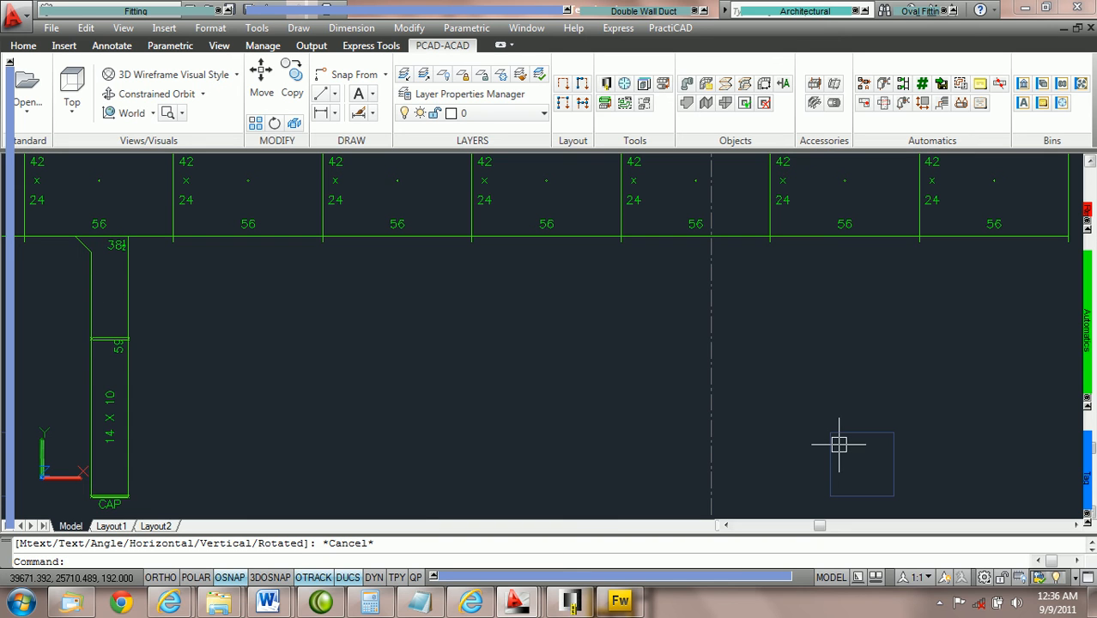
{"action": "left_click", "coordinate": [131, 279]}
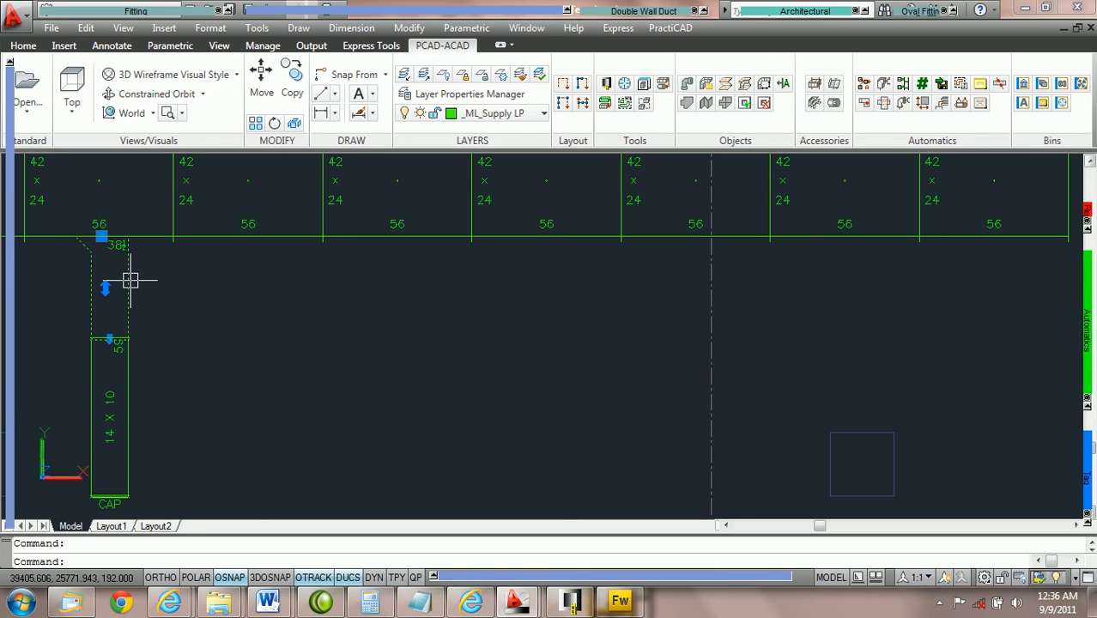
{"action": "right_click", "coordinate": [131, 280]}
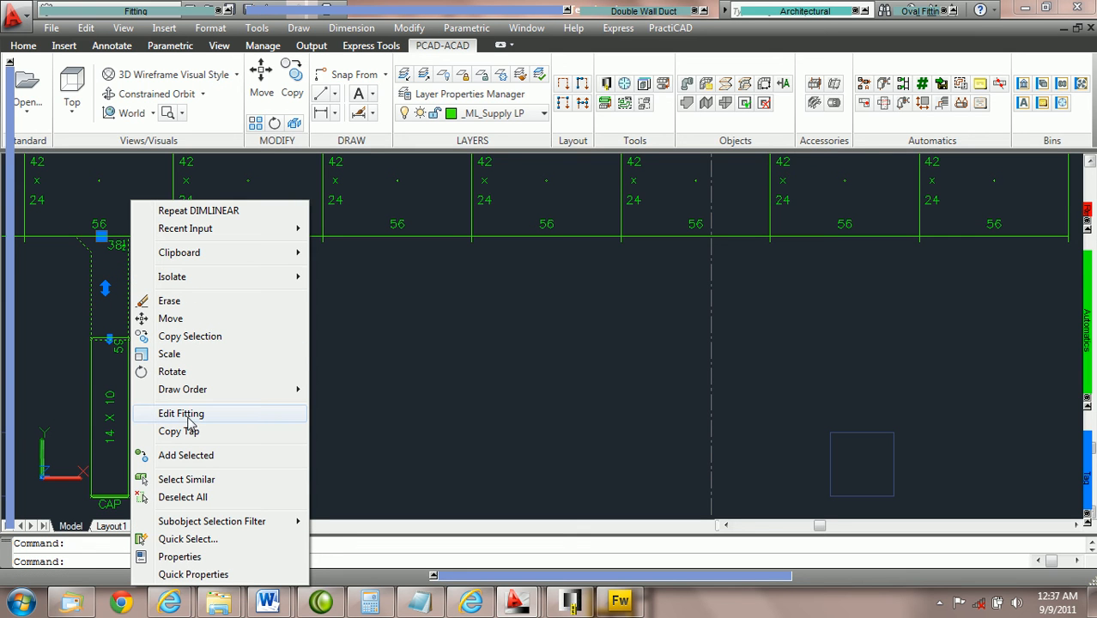
{"action": "left_click", "coordinate": [185, 413]}
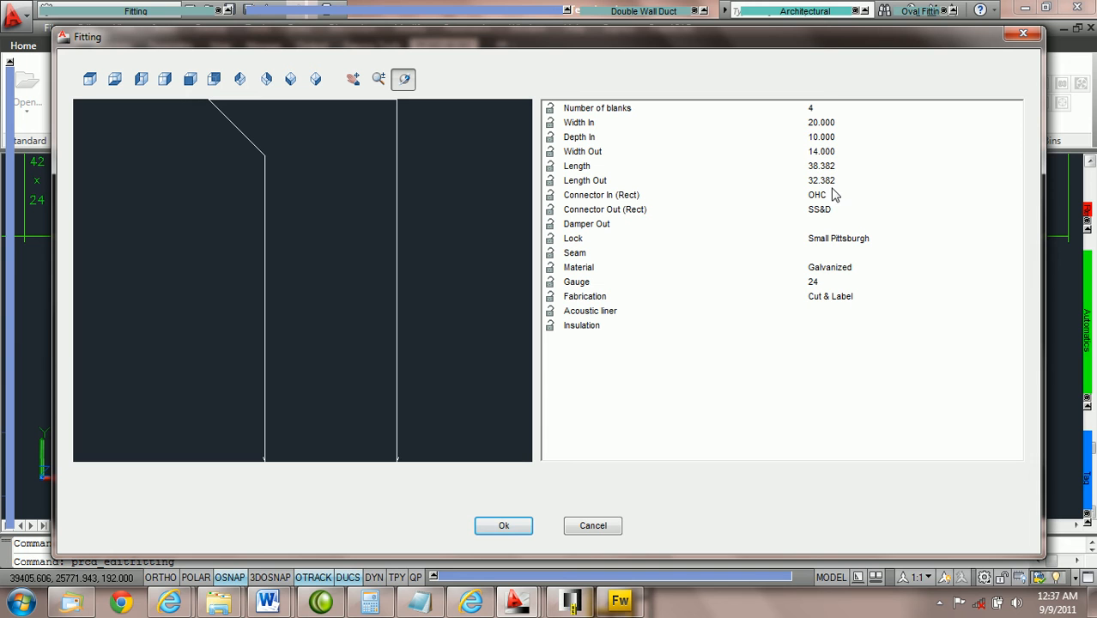
{"action": "left_click", "coordinate": [839, 123]}
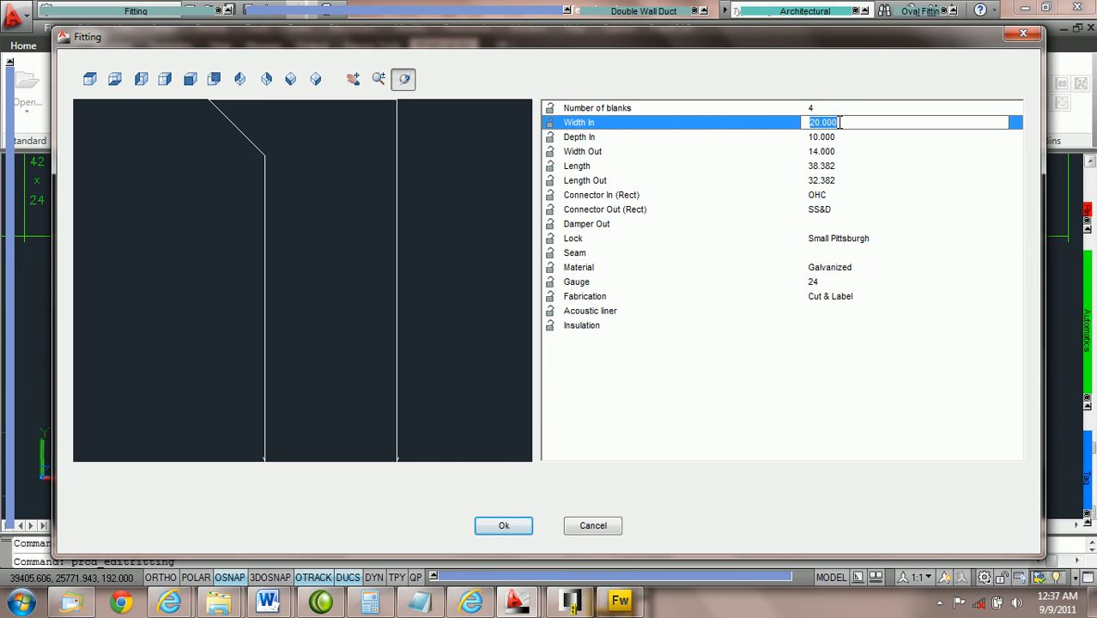
{"action": "type", "text": "24"}
{"action": "key", "text": "Tab"}
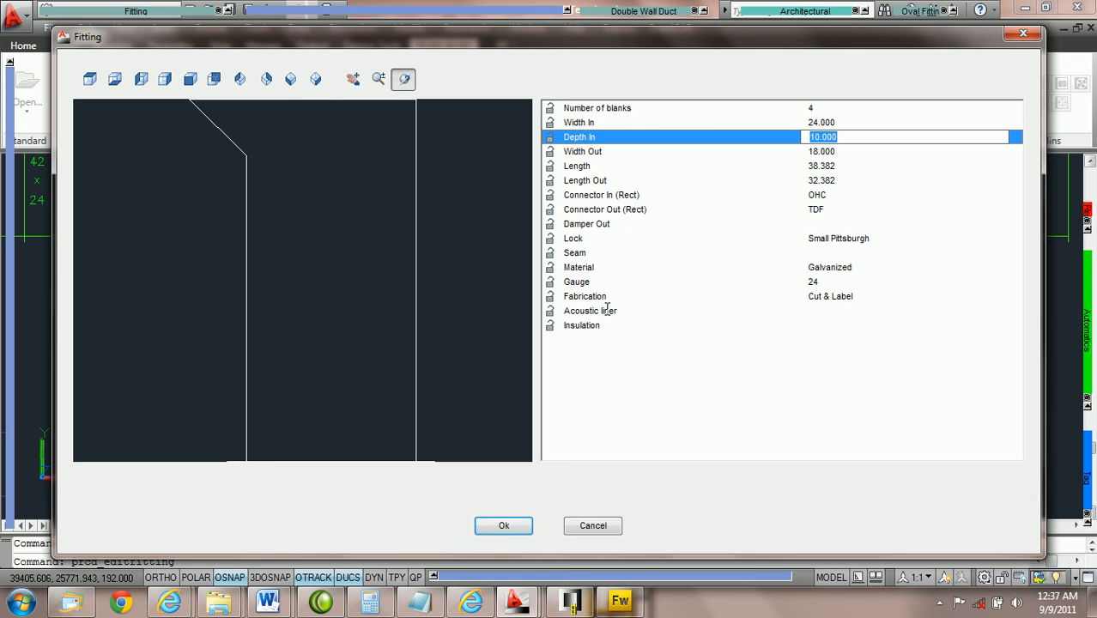
{"action": "left_click", "coordinate": [505, 526]}
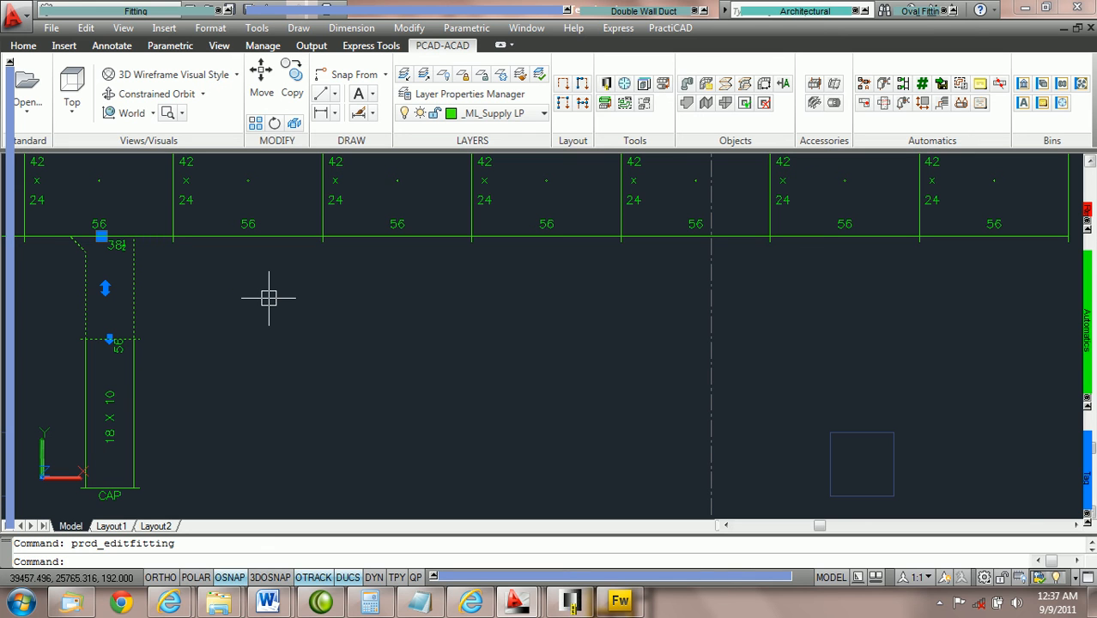
- Copy the tap with its connected branch onto the main duct, aligned to the midpoint of the upper edge of the next square along the run
{"action": "right_click", "coordinate": [135, 284]}
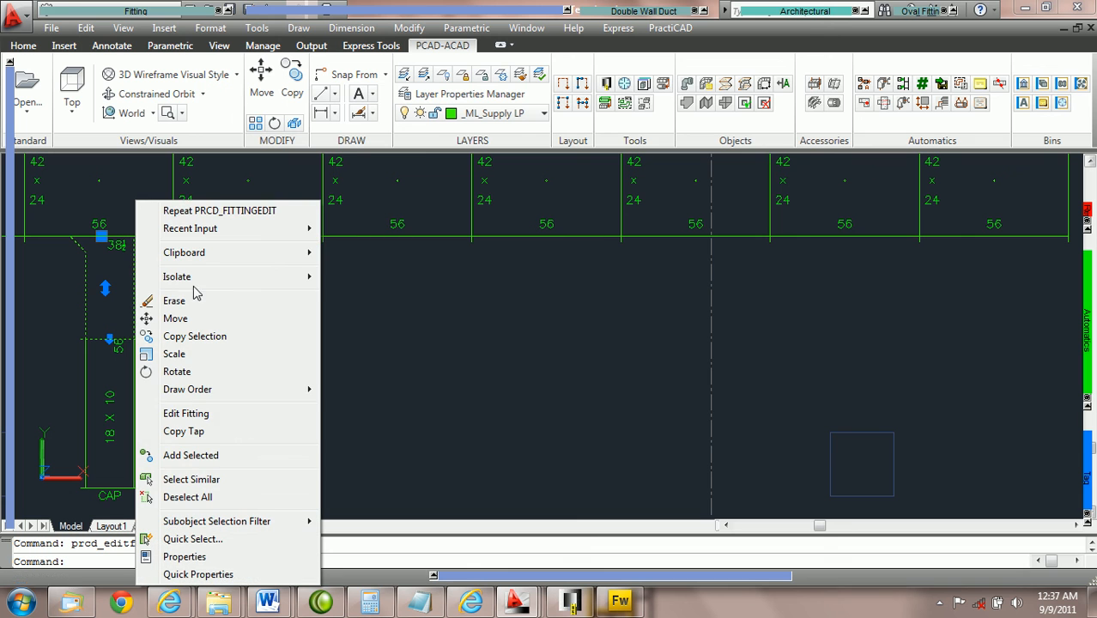
{"action": "left_click", "coordinate": [203, 432]}
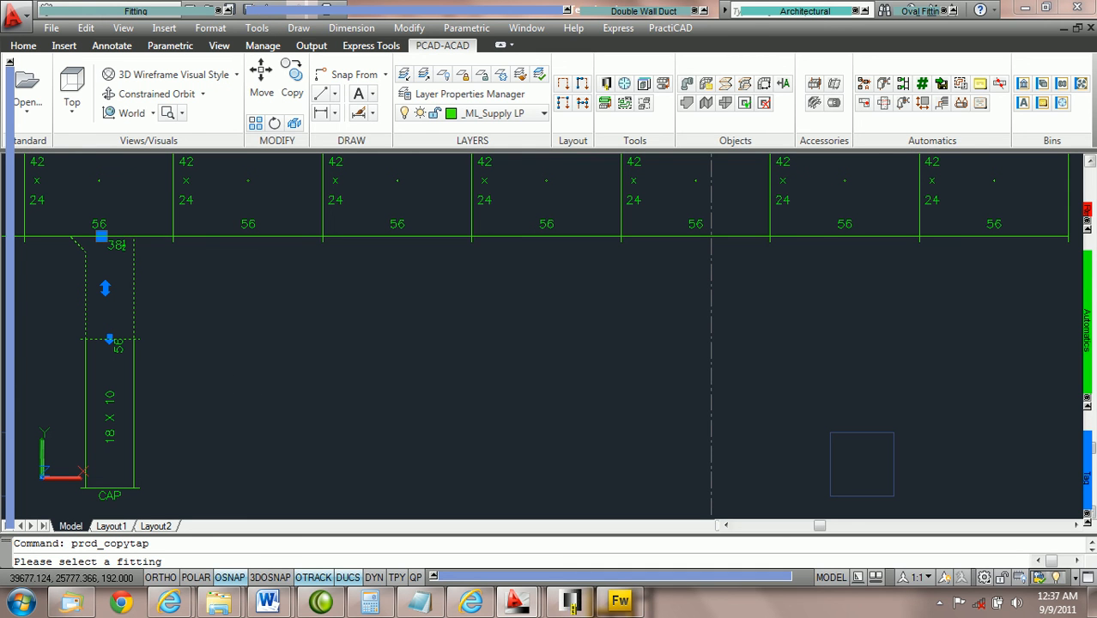
{"action": "left_click", "coordinate": [870, 240]}
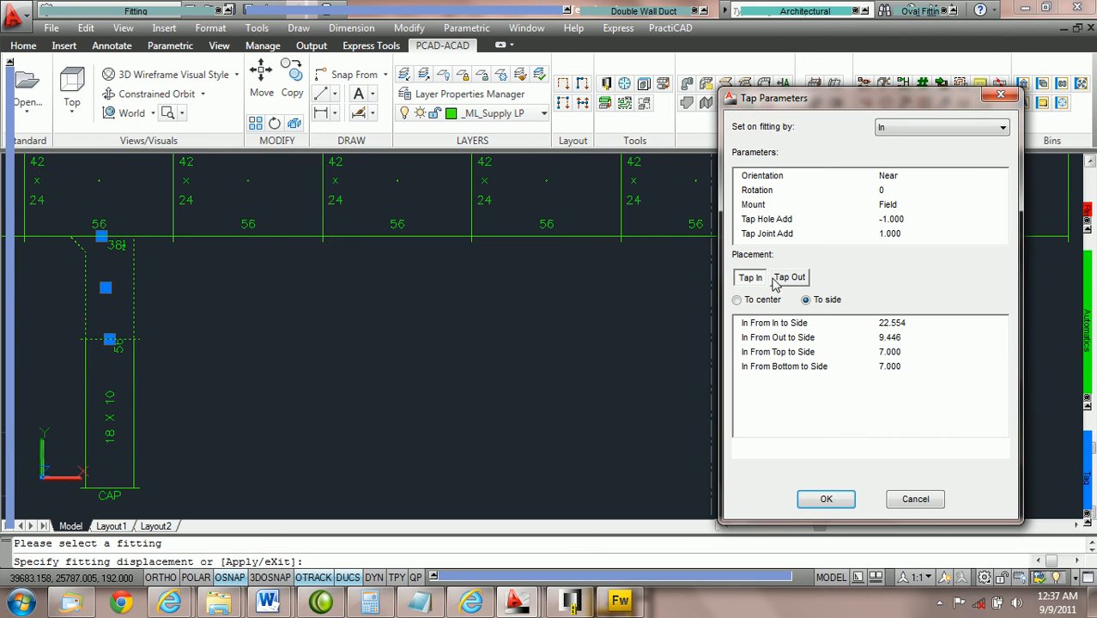
{"action": "middle_click_drag", "start_coordinate": [597, 302], "coordinate": [309, 307]}
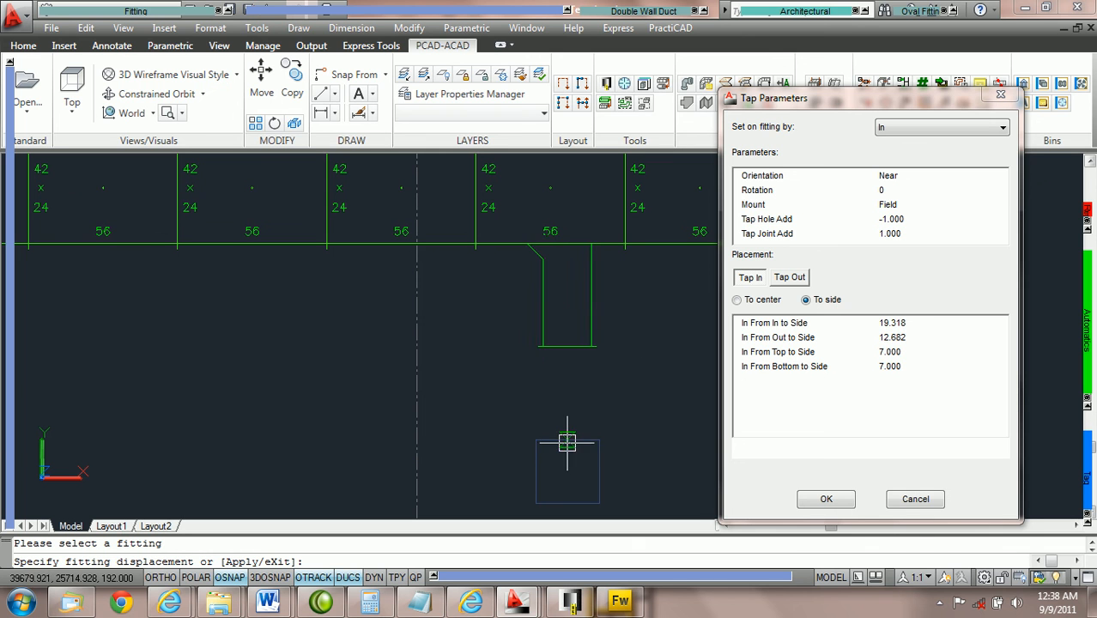
{"action": "right_click", "coordinate": [603, 379], "text": "shift"}
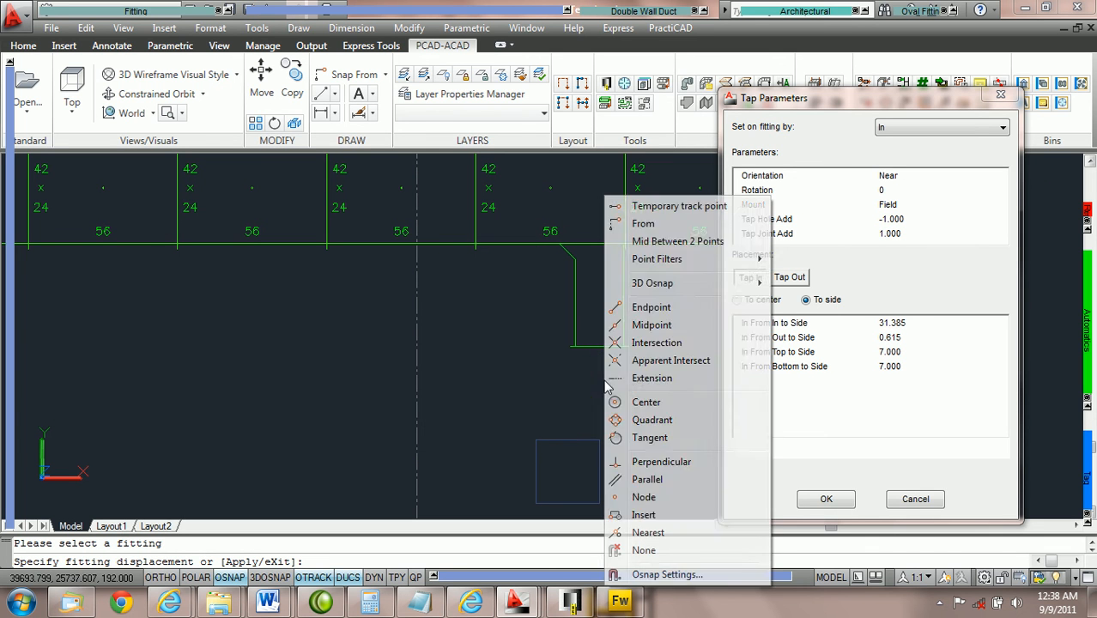
{"action": "left_click", "coordinate": [651, 326]}
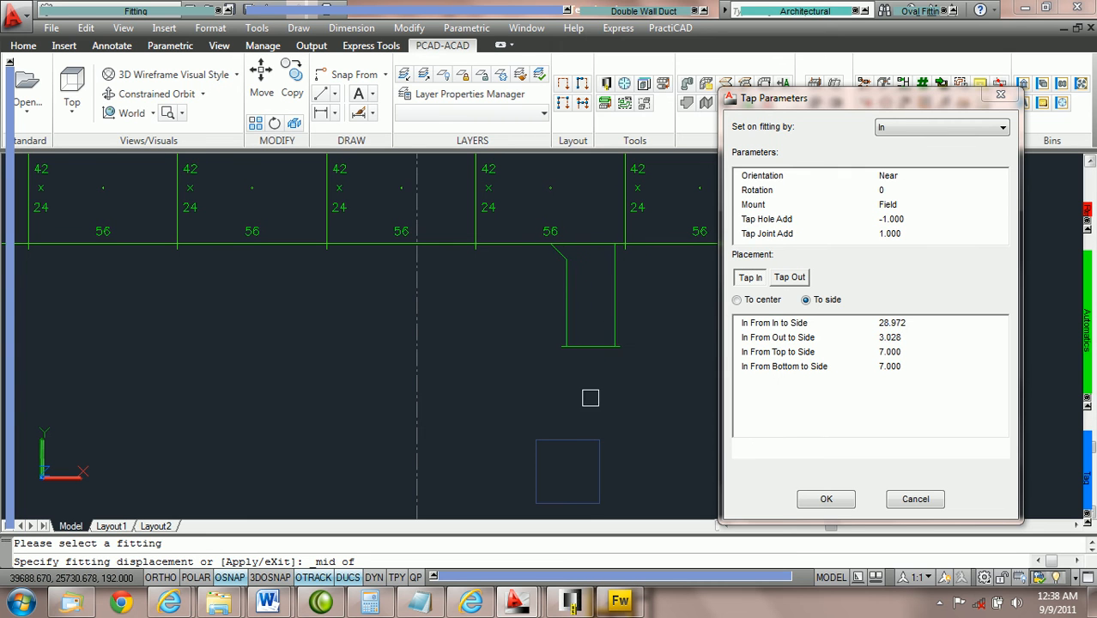
{"action": "left_click", "coordinate": [568, 440]}
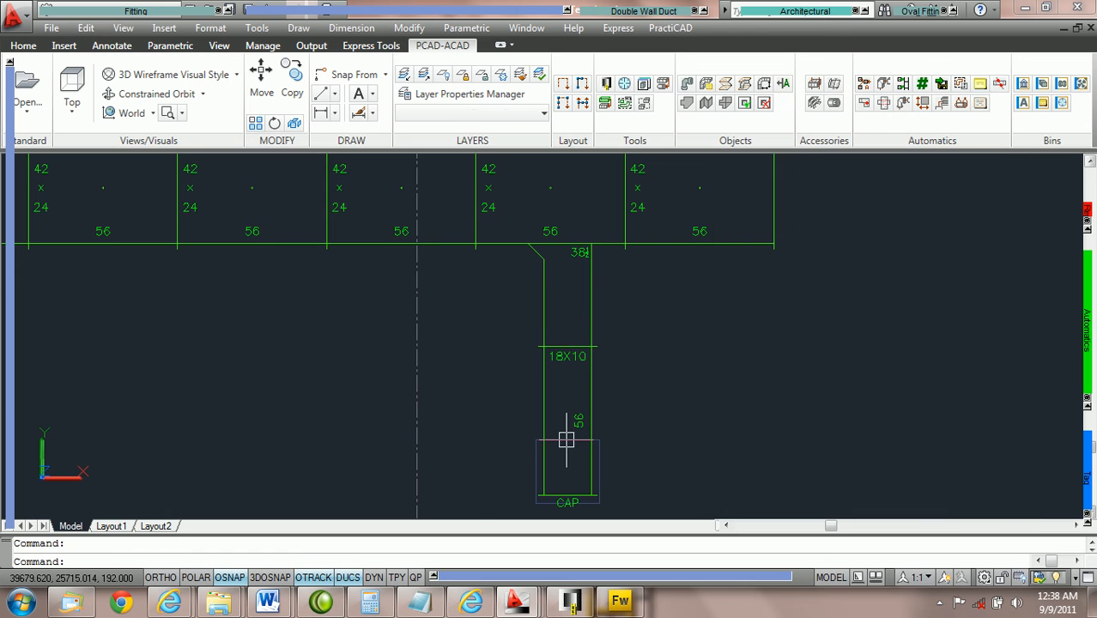
{"action": "scroll", "coordinate": [584, 375], "scroll_direction": "down", "scroll_amount": 2}
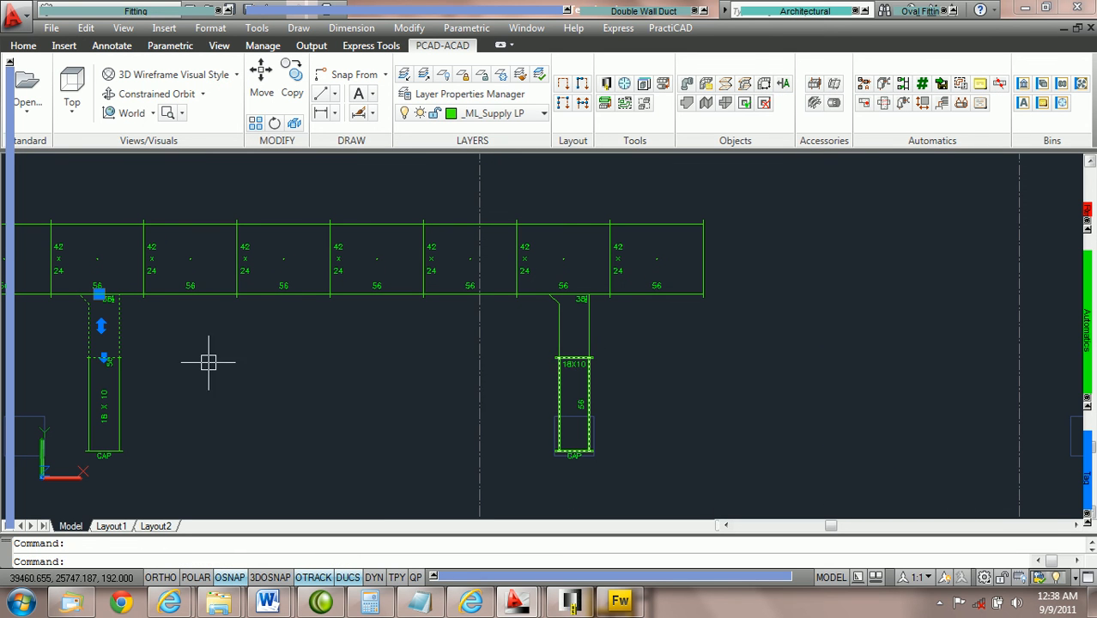
{"action": "key", "text": "Escape"}
- Mark the open duct ends across the main run and both branches to check the connections, and clear the markers
{"action": "middle_click_drag", "start_coordinate": [230, 335], "coordinate": [370, 336]}
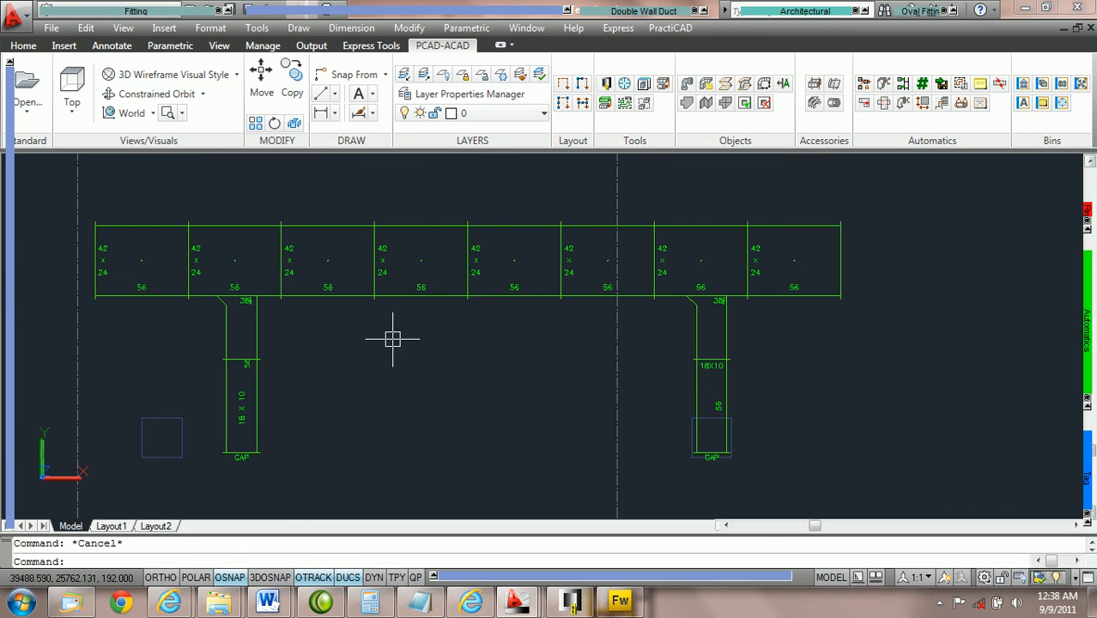
{"action": "left_click", "coordinate": [811, 363]}
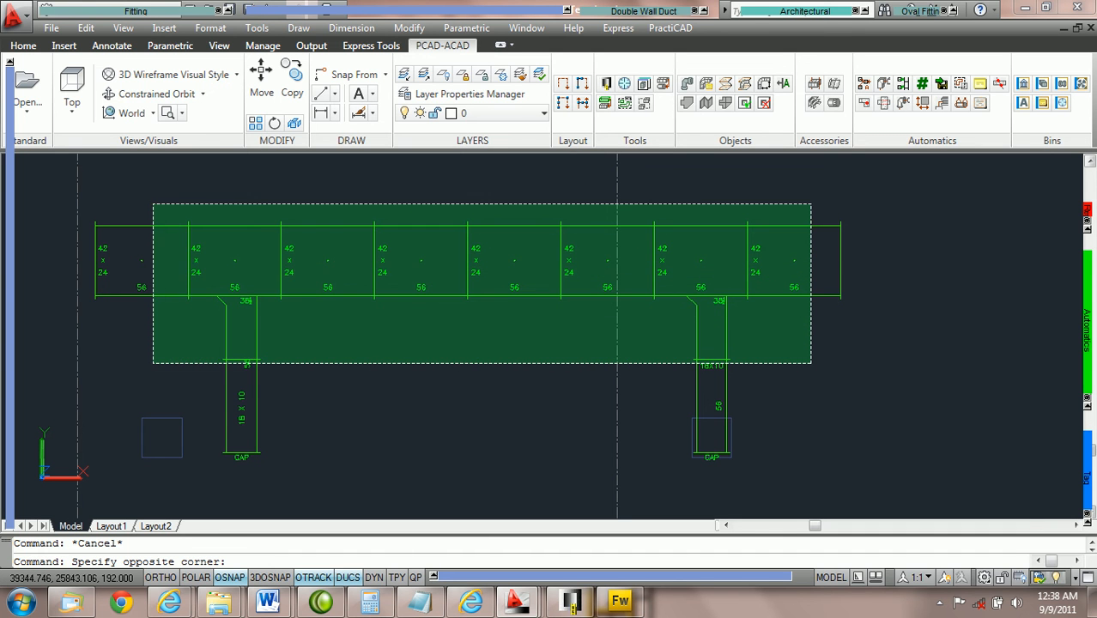
{"action": "left_click", "coordinate": [153, 203]}
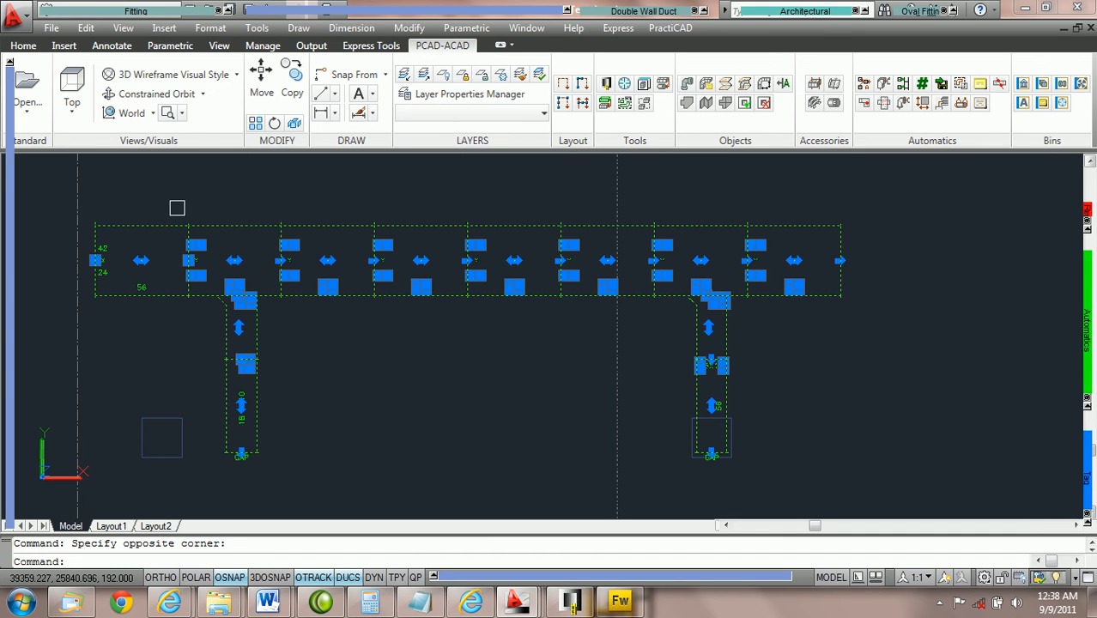
{"action": "mouse_move", "coordinate": [1090, 369]}
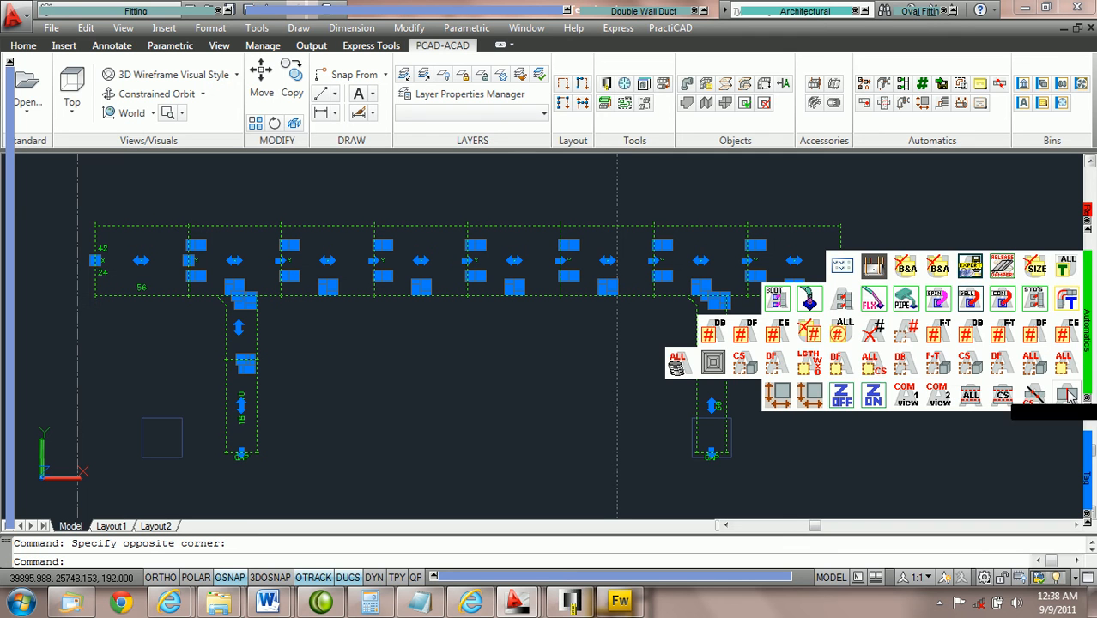
{"action": "left_click", "coordinate": [1068, 395]}
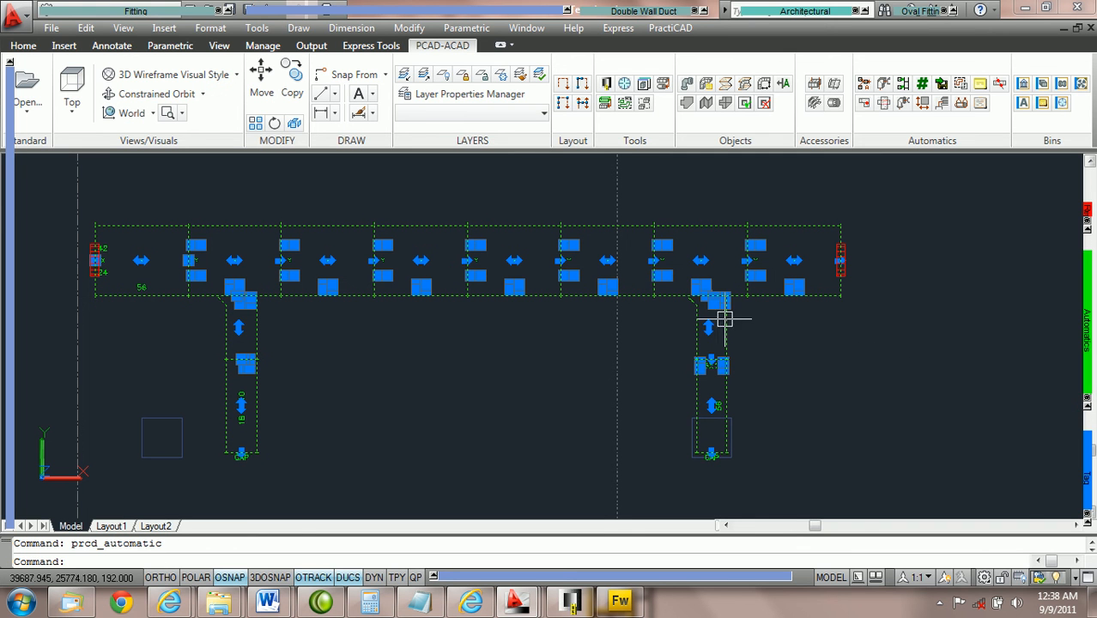
{"action": "scroll", "coordinate": [695, 307], "scroll_direction": "up", "scroll_amount": 1}
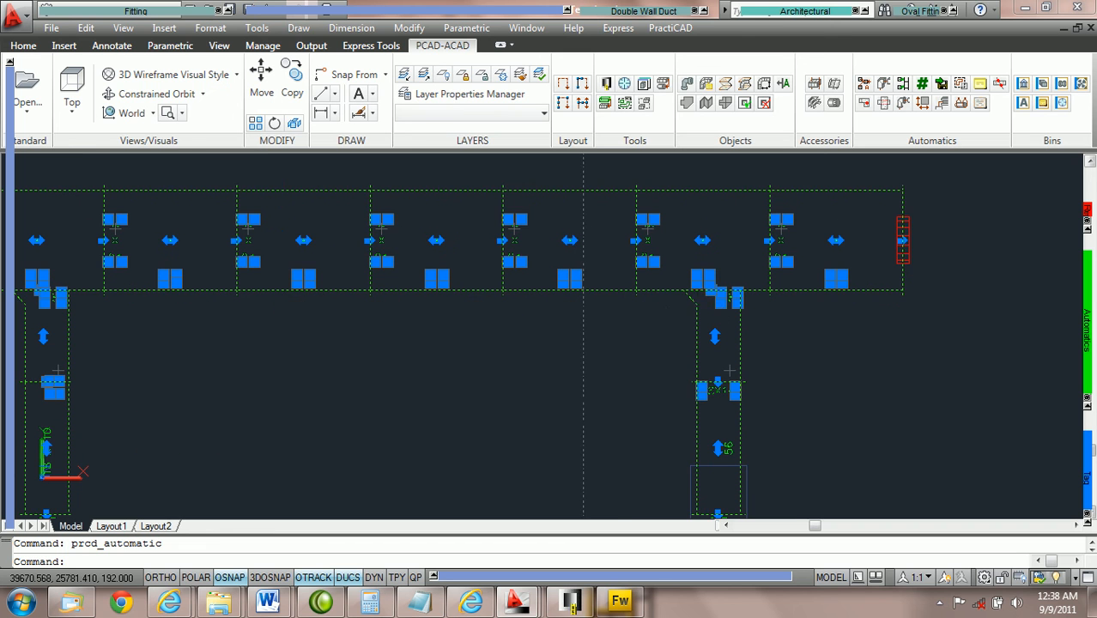
{"action": "scroll", "coordinate": [692, 309], "scroll_direction": "down", "scroll_amount": 2}
{"action": "key", "text": "Escape"}
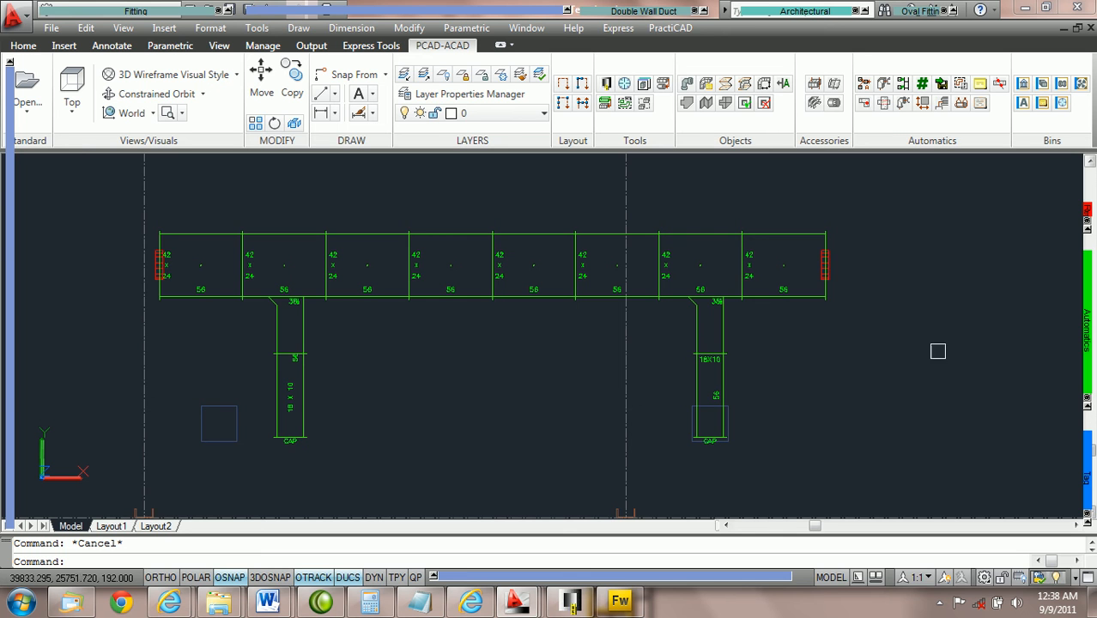
{"action": "mouse_move", "coordinate": [1092, 375]}
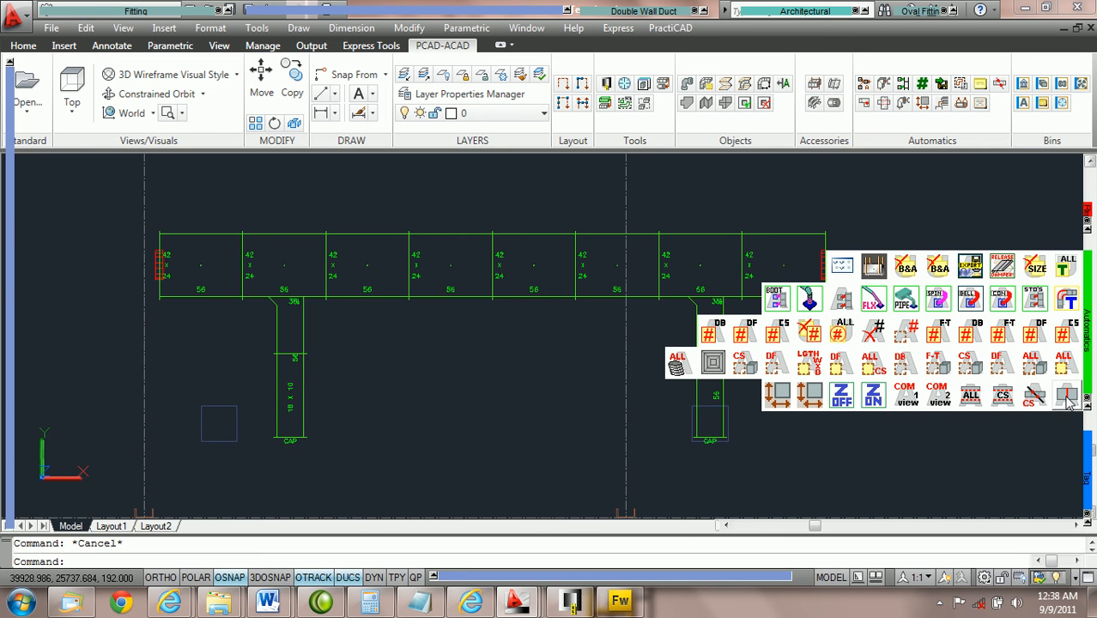
{"action": "left_click", "coordinate": [1066, 397]}
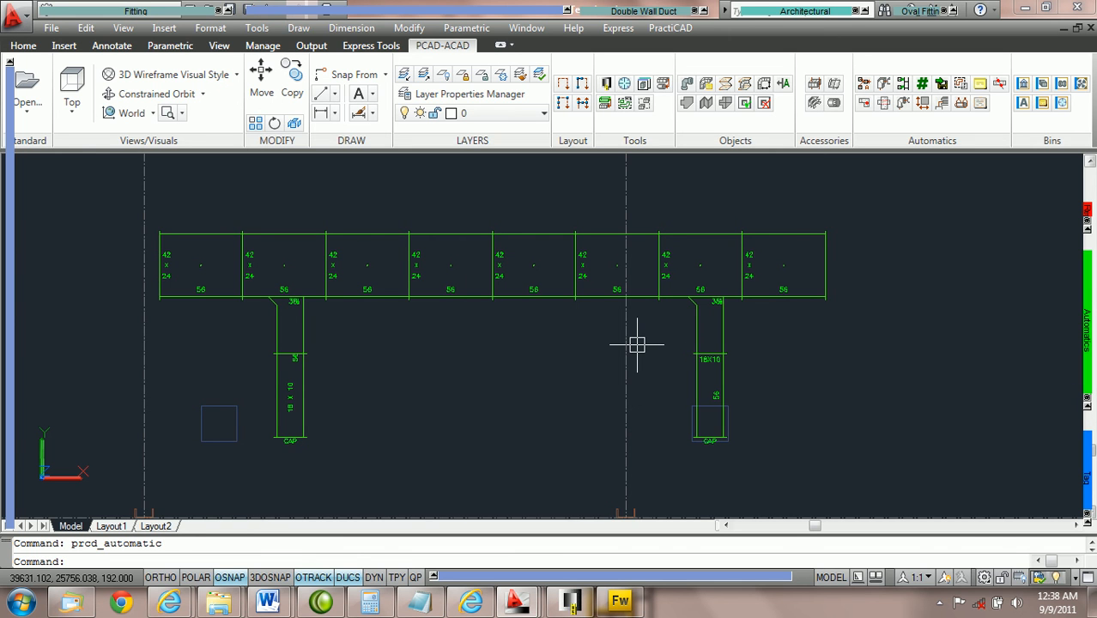
- Switch the model to the SW Isometric view and show the duct run with its two branches up close
{"action": "left_click", "coordinate": [72, 111]}
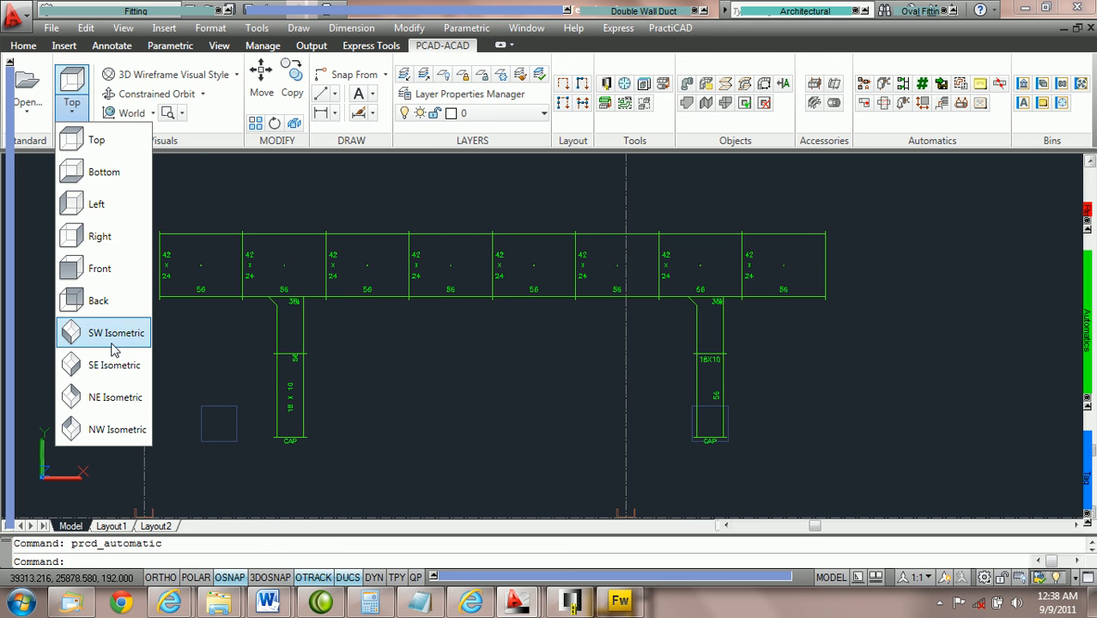
{"action": "left_click", "coordinate": [115, 334]}
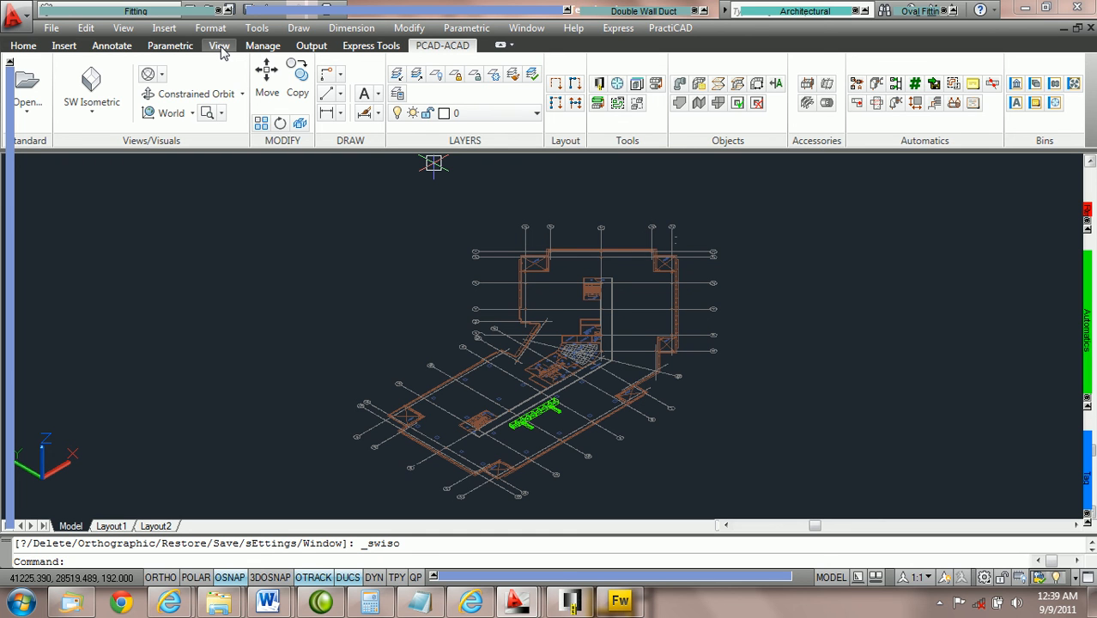
{"action": "left_click", "coordinate": [221, 48]}
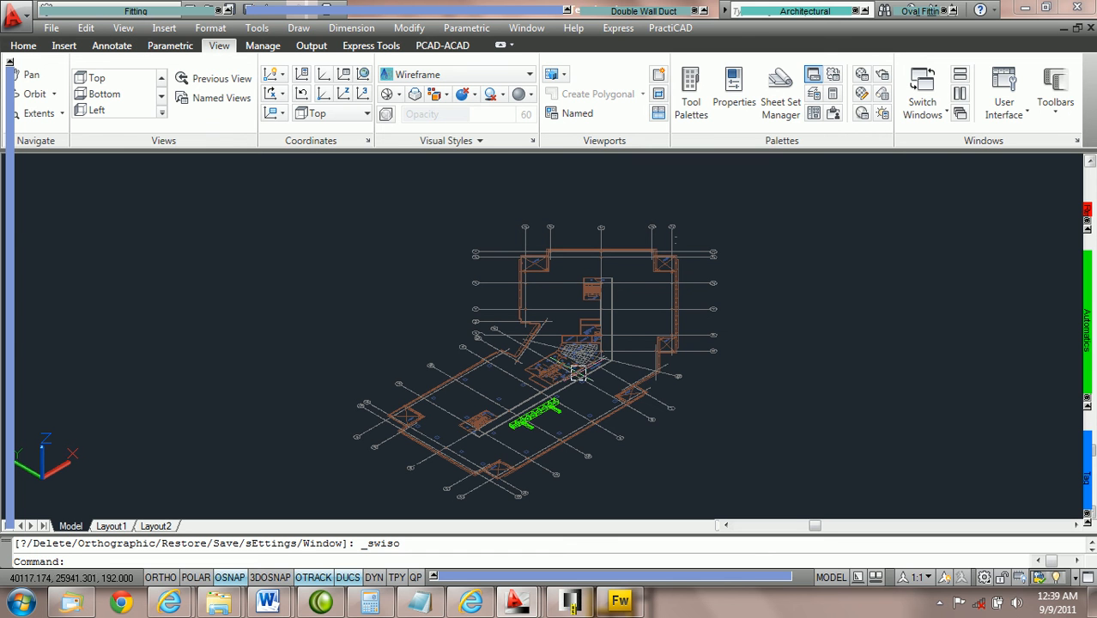
{"action": "scroll", "coordinate": [558, 436], "scroll_direction": "up", "scroll_amount": 5}
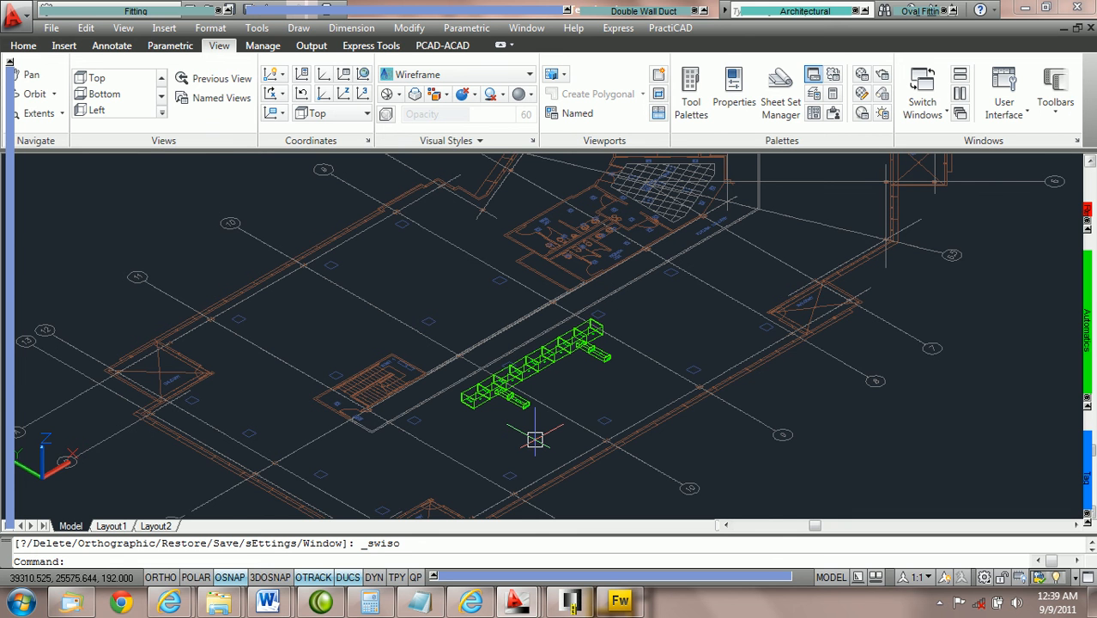
- Open the properties of the boot tap on the nearer branch of the duct run
{"action": "scroll", "coordinate": [534, 440], "scroll_direction": "up", "scroll_amount": 6}
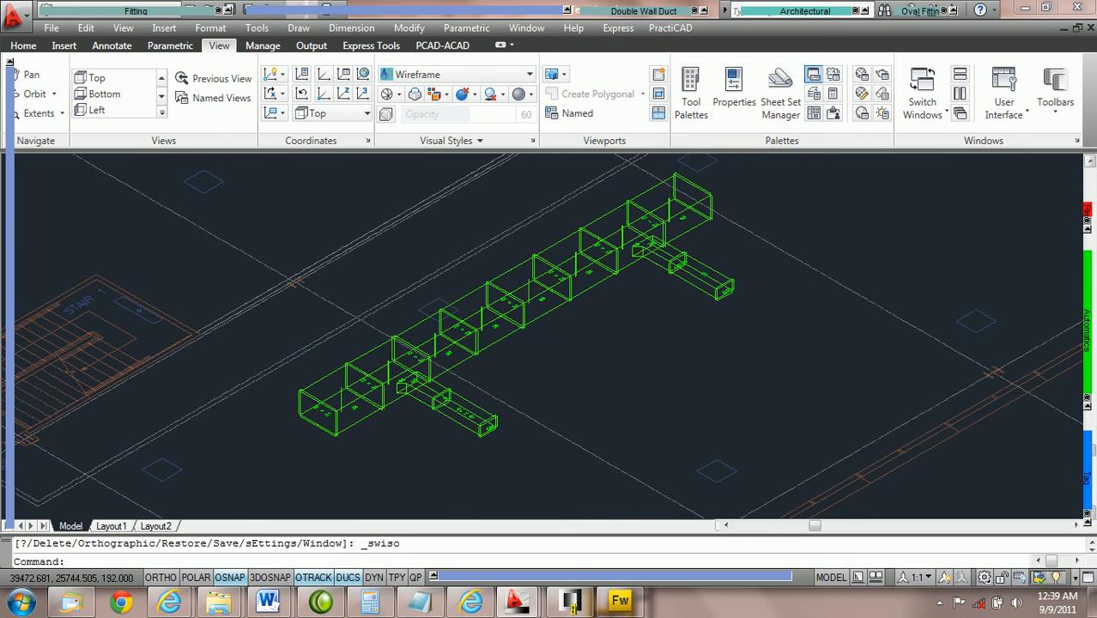
{"action": "scroll", "coordinate": [558, 368], "scroll_direction": "down", "scroll_amount": 3}
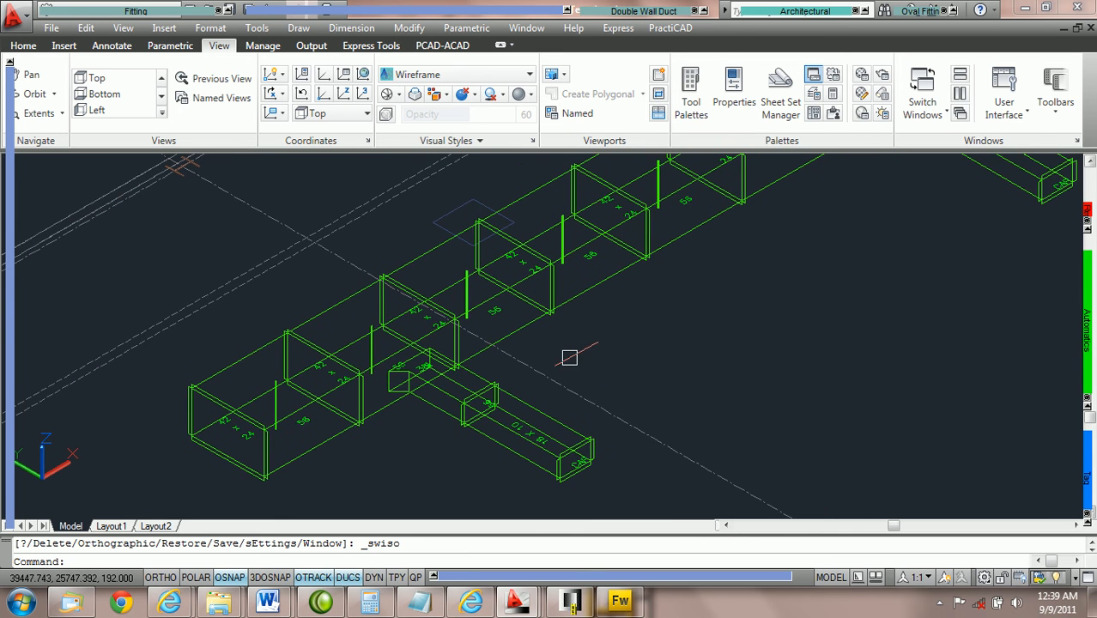
{"action": "scroll", "coordinate": [568, 358], "scroll_direction": "up", "scroll_amount": 4}
{"action": "scroll", "coordinate": [569, 357], "scroll_direction": "down", "scroll_amount": 2}
{"action": "scroll", "coordinate": [652, 374], "scroll_direction": "up", "scroll_amount": 2}
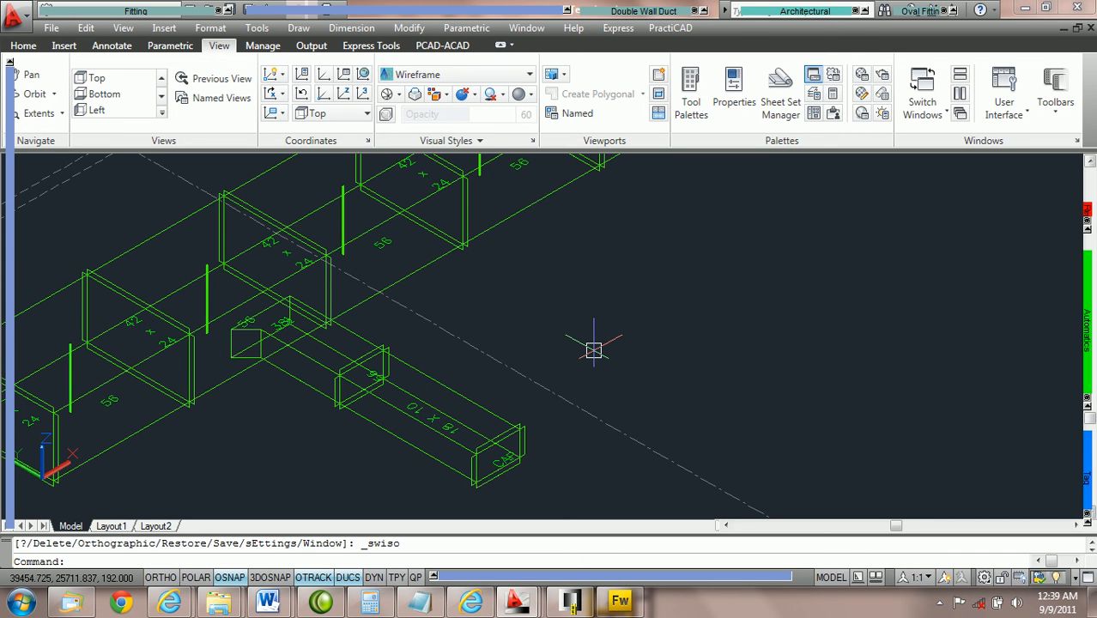
{"action": "left_click", "coordinate": [309, 355]}
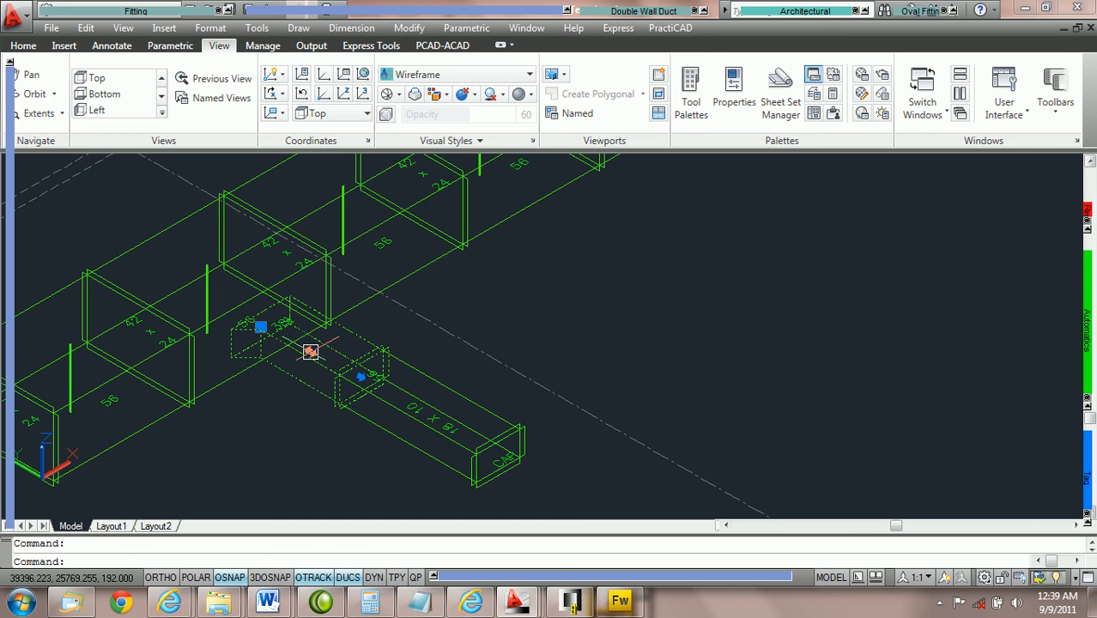
{"action": "right_click", "coordinate": [388, 337]}
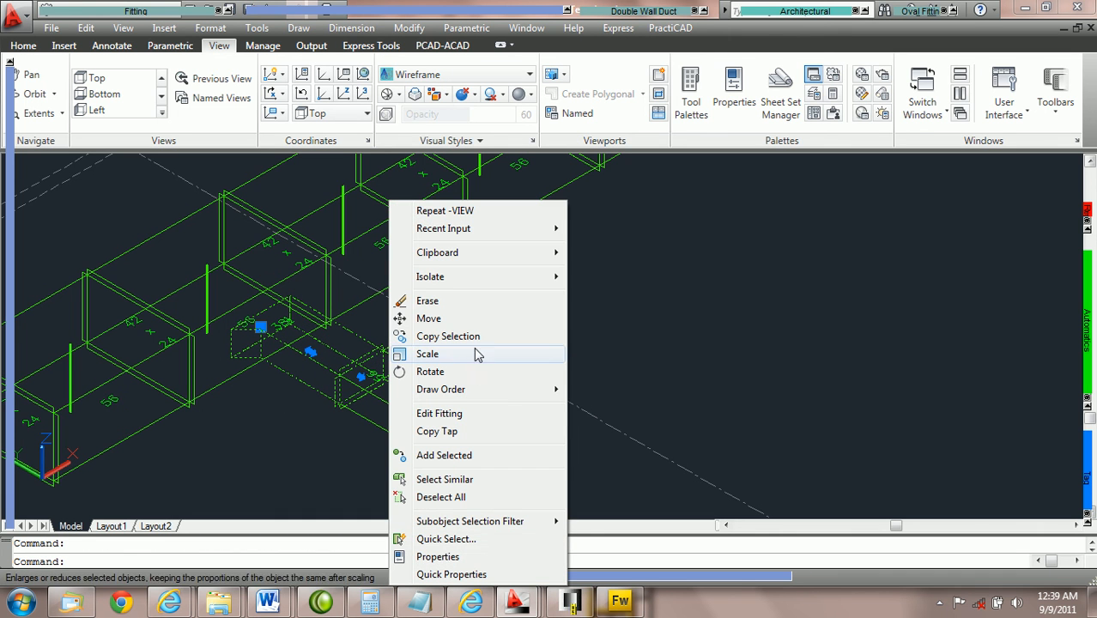
{"action": "left_click", "coordinate": [443, 559]}
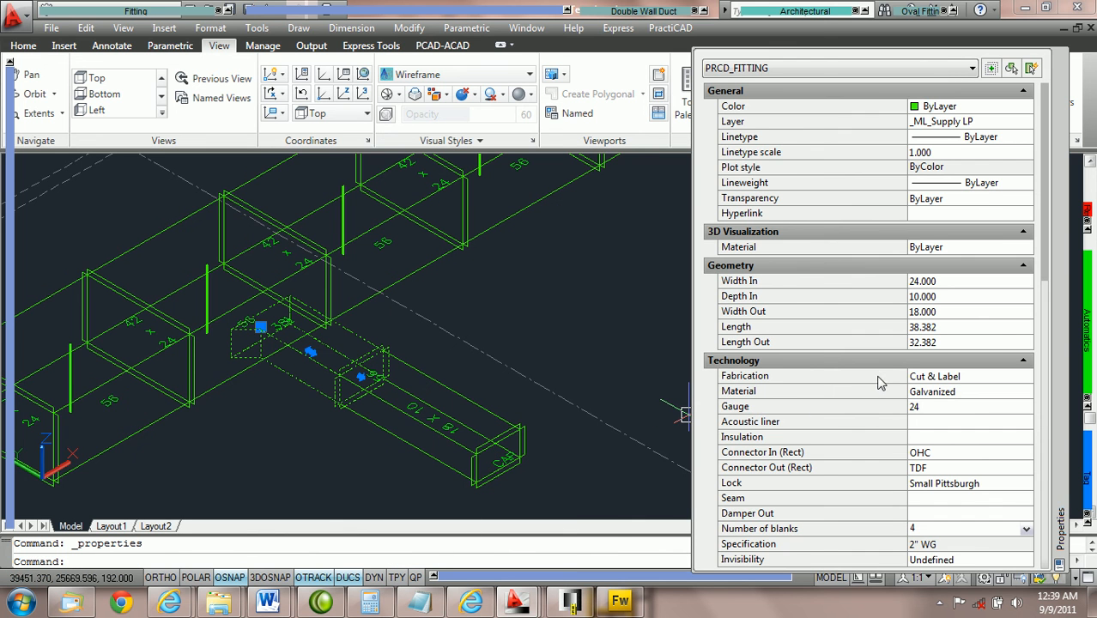
- Shift the boot tap along the main duct by setting its In From In to Side distance to 20.119
{"action": "scroll", "coordinate": [875, 371], "scroll_direction": "down", "scroll_amount": 5}
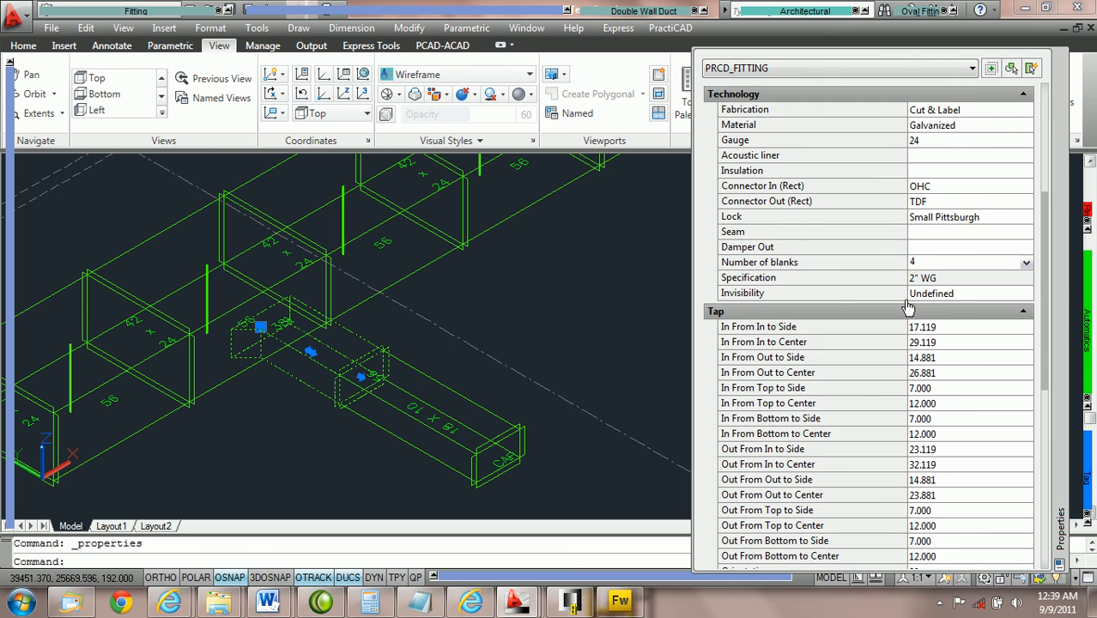
{"action": "scroll", "coordinate": [919, 321], "scroll_direction": "down", "scroll_amount": 3}
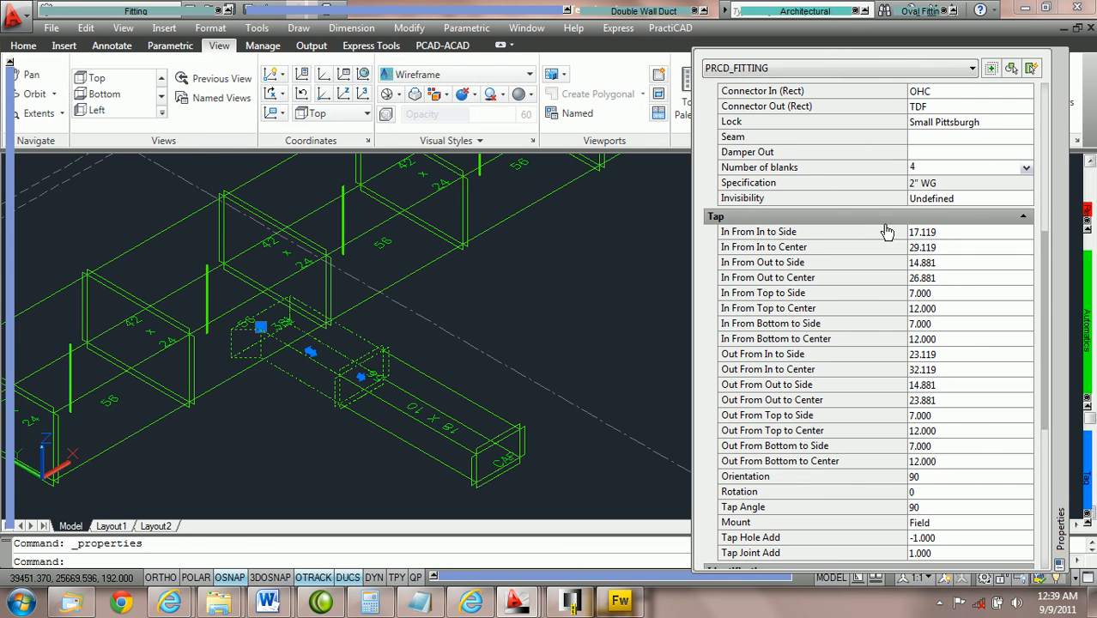
{"action": "left_click", "coordinate": [945, 233]}
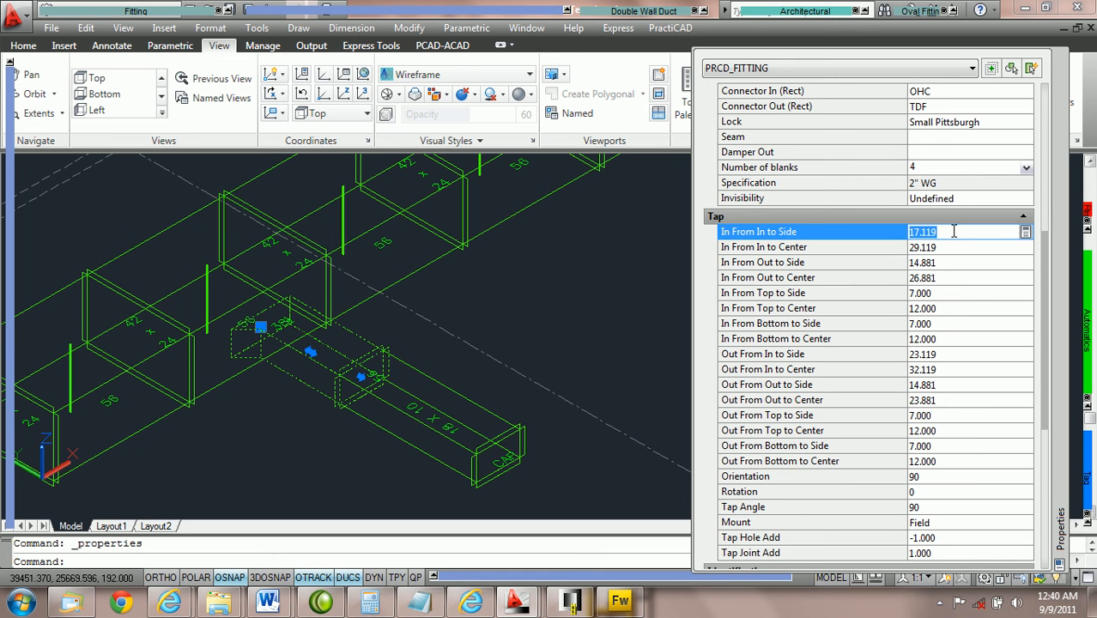
{"action": "type", "text": "20.119"}
{"action": "key", "text": "Return"}
{"action": "key", "text": "Down"}
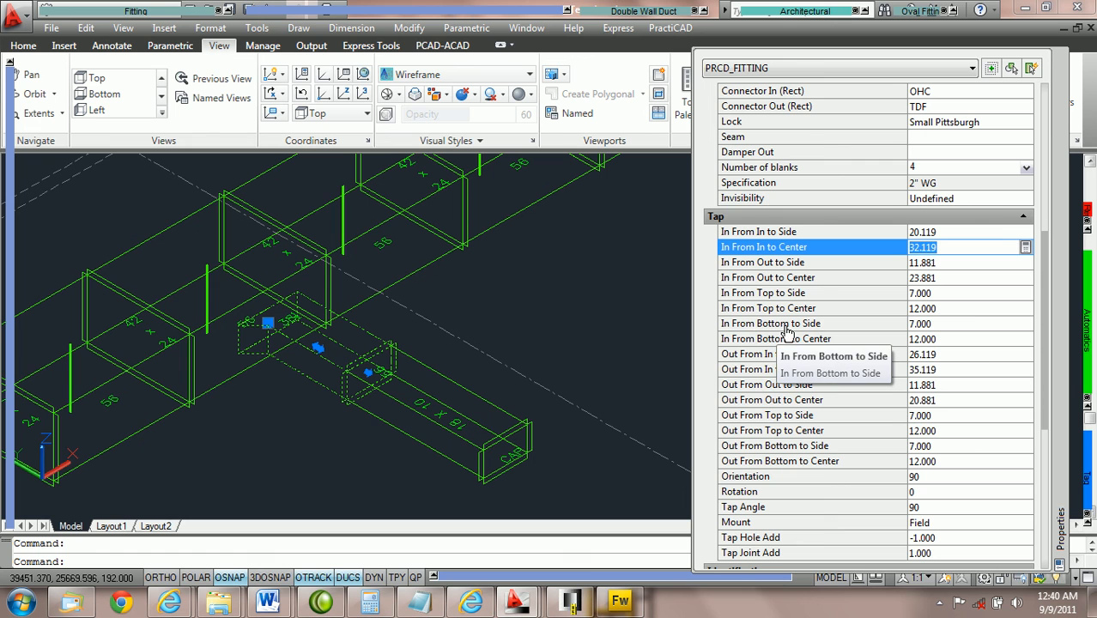
- Set the boot tap's In From Bottom to Side distance to 4 and In From Bottom to Center to 9
{"action": "left_click", "coordinate": [946, 326]}
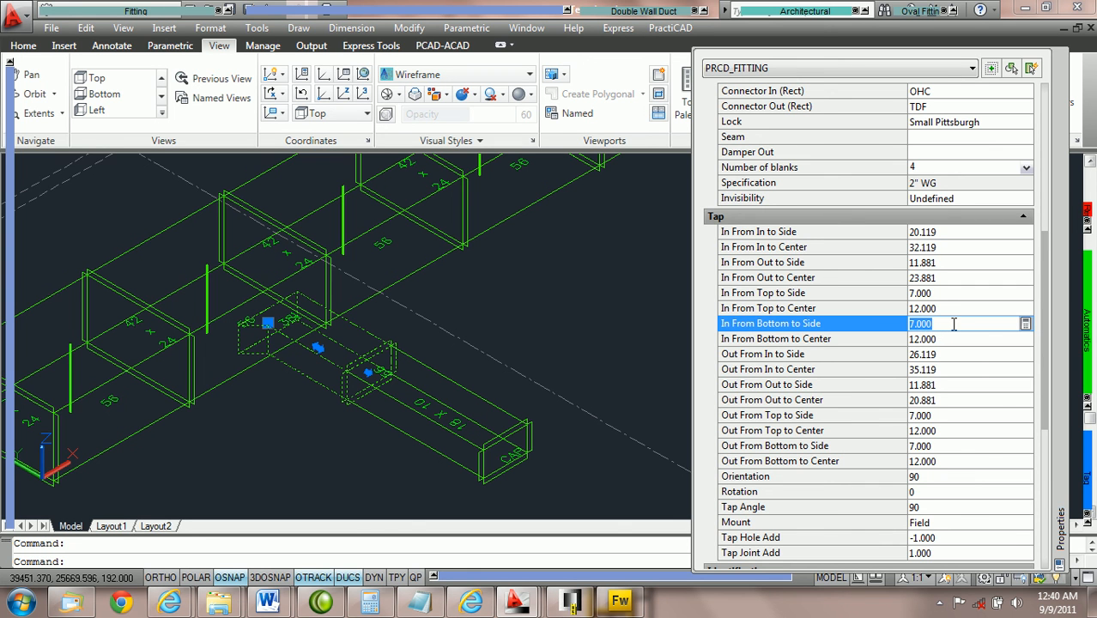
{"action": "type", "text": "4"}
{"action": "key", "text": "Return"}
{"action": "type", "text": "9"}
{"action": "key", "text": "Return"}
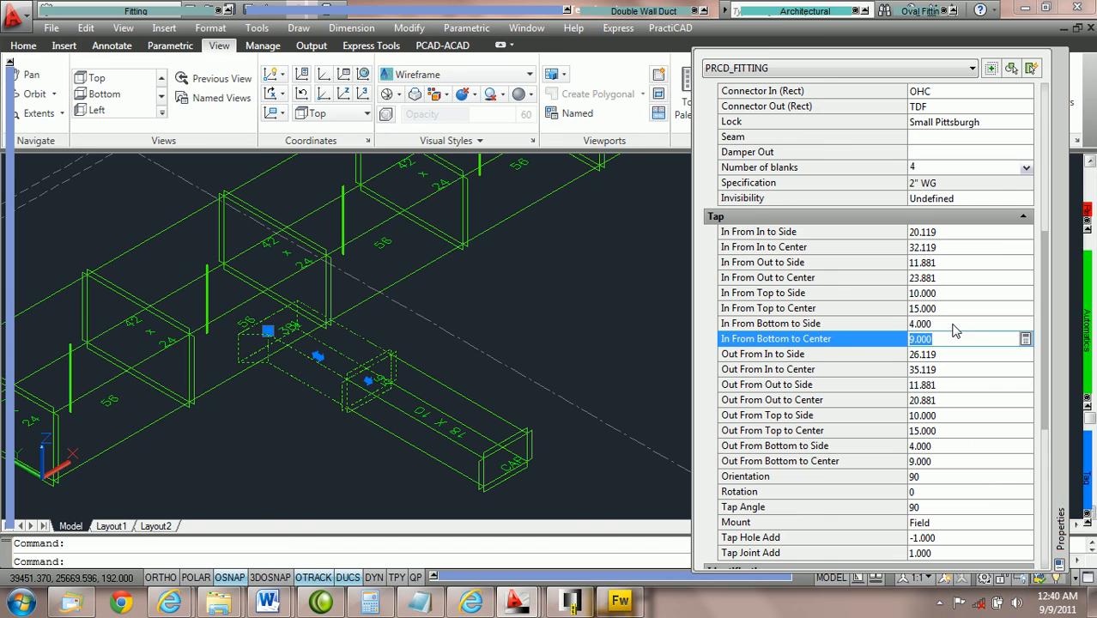
- Set the bottom elevation of the 45 Degree Boot Tap to 15'-10" in its elevation diagram
{"action": "mouse_move", "coordinate": [12, 409]}
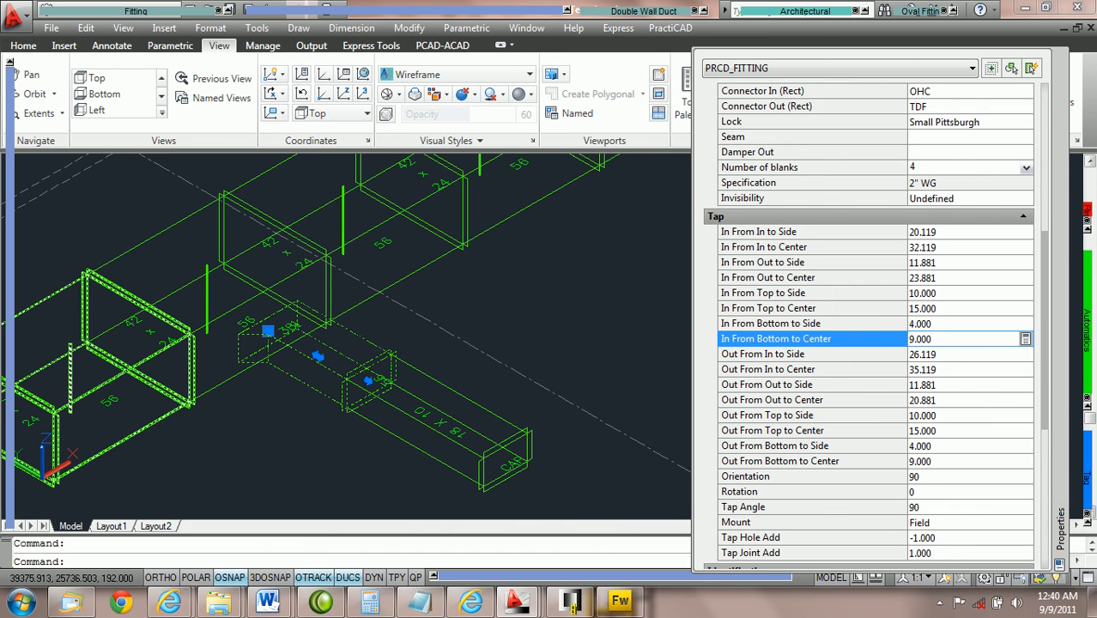
{"action": "middle_click_drag", "start_coordinate": [409, 449], "coordinate": [524, 436]}
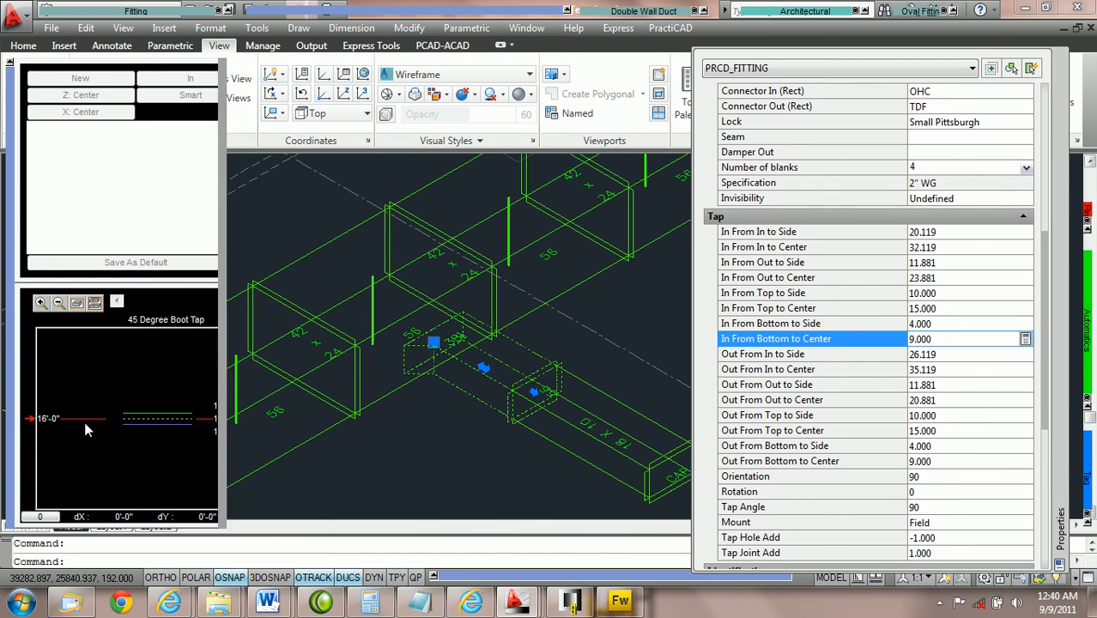
{"action": "left_click", "coordinate": [232, 432]}
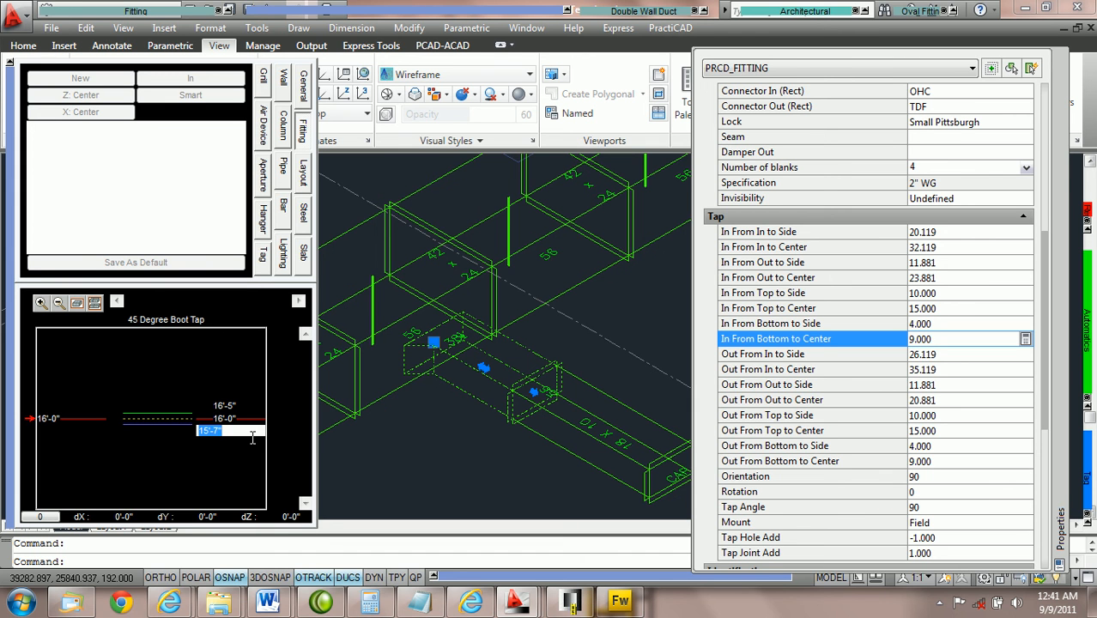
{"action": "type", "text": "15'-10"}
{"action": "key", "text": "Return"}
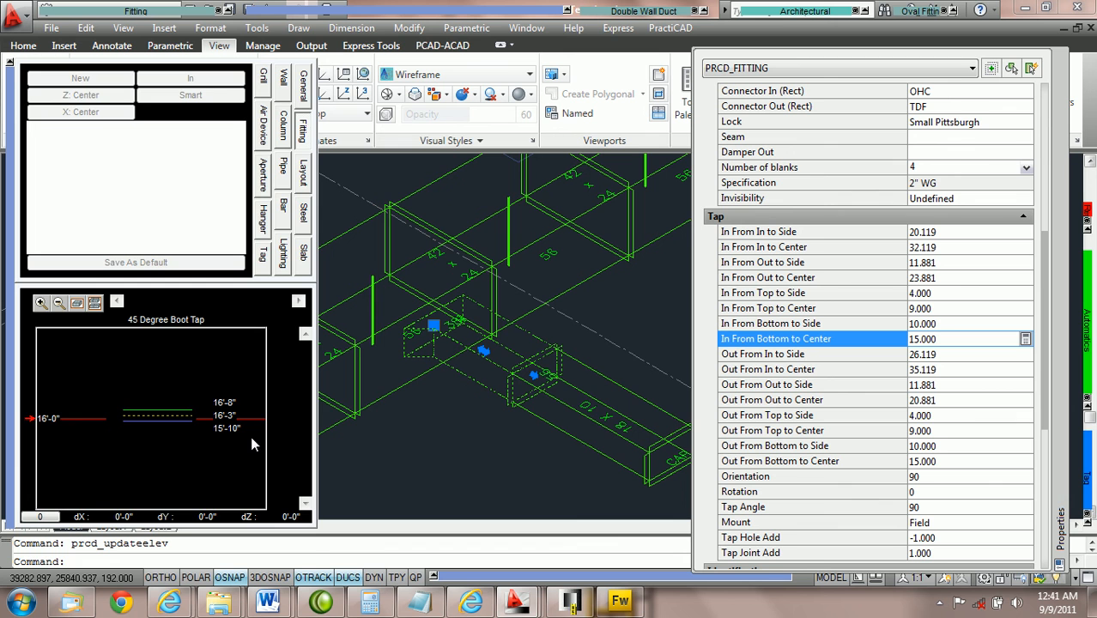
- Mark open ends on the moved tap, its branch and adjoining main duct sections to check the connections, and clear the selection
{"action": "left_click", "coordinate": [528, 461]}
{"action": "left_click", "coordinate": [371, 277]}
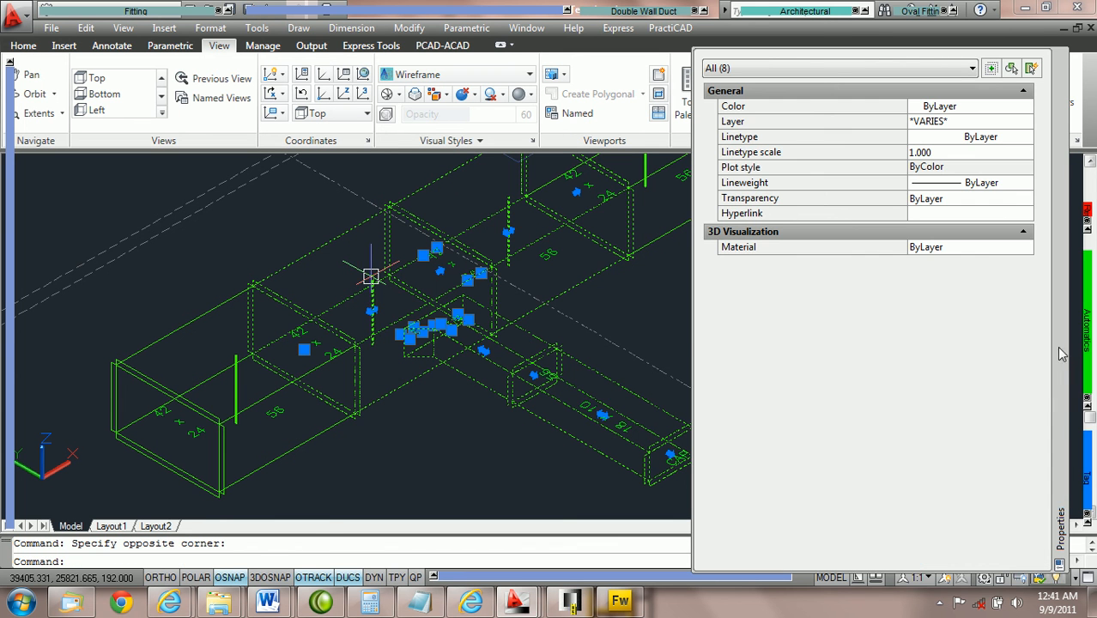
{"action": "left_click", "coordinate": [1070, 397]}
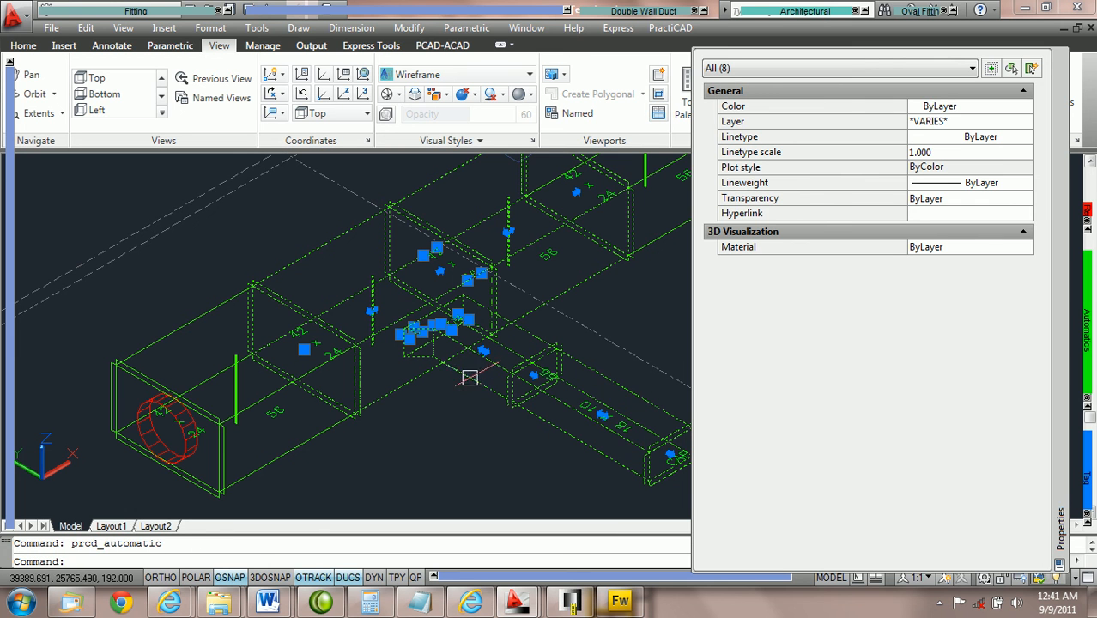
{"action": "key", "text": "Escape"}
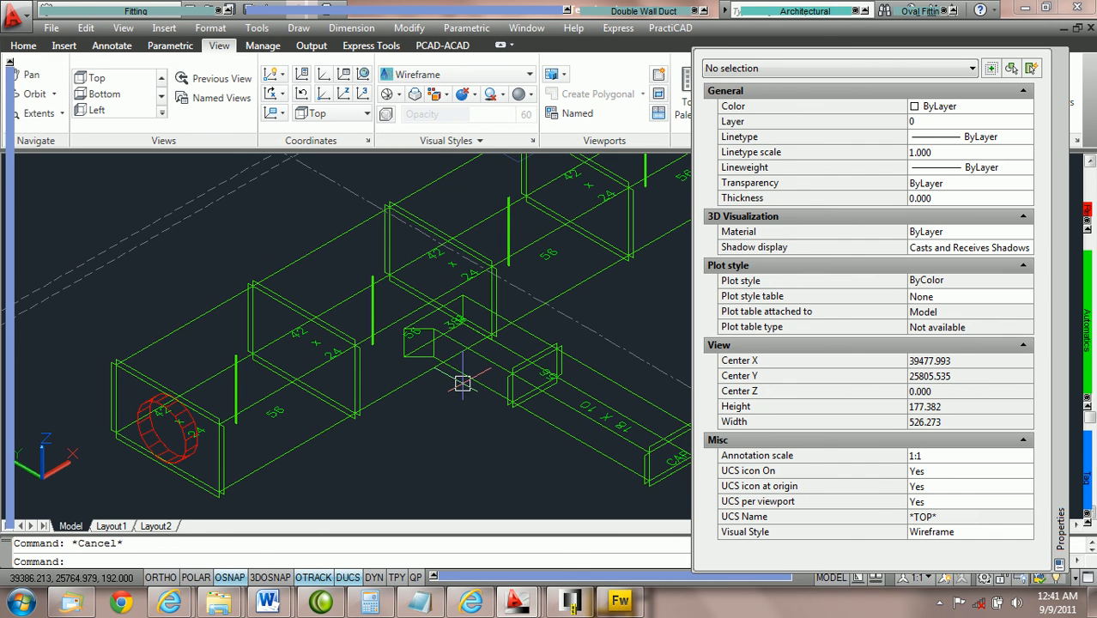
- Select the boot tap on the nearer branch and review its properties and available editing commands
{"action": "left_click", "coordinate": [469, 380]}
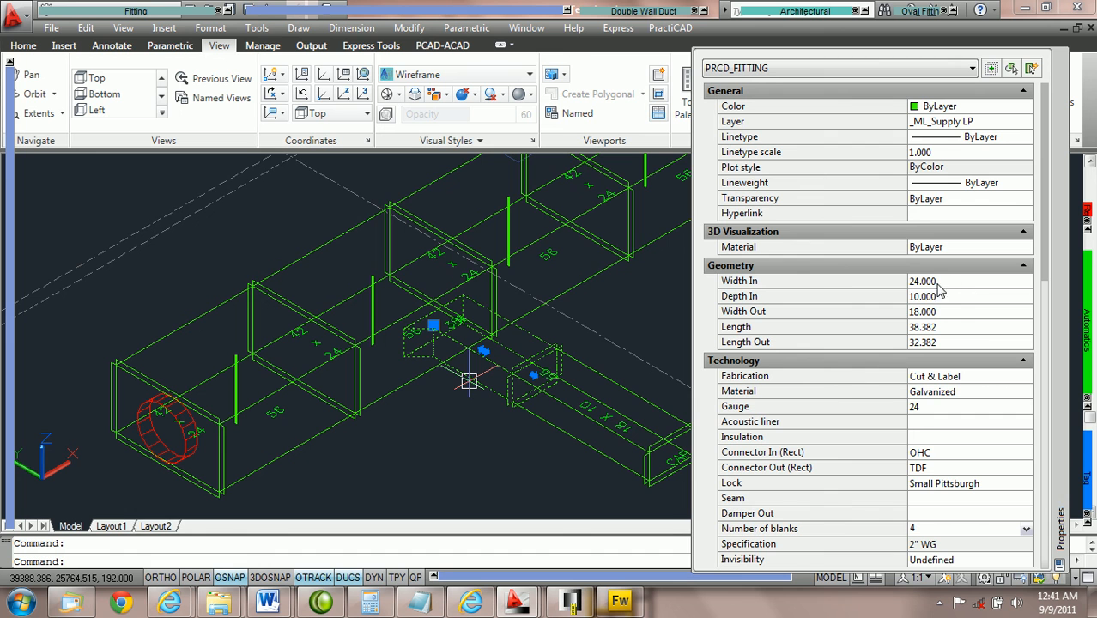
{"action": "right_click", "coordinate": [534, 333]}
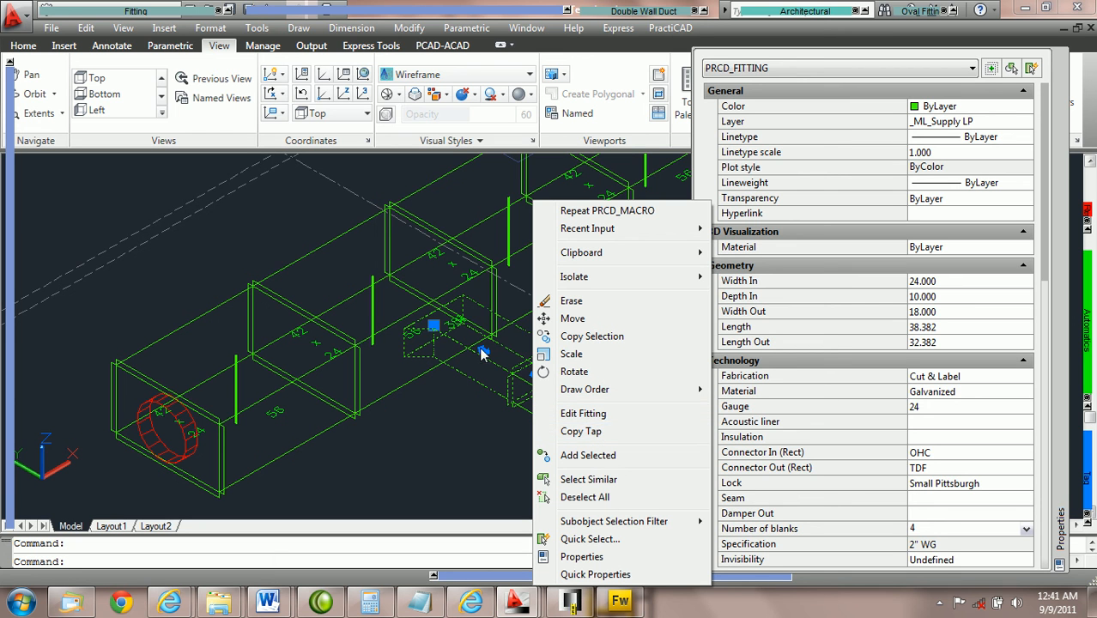
{"action": "left_click", "coordinate": [454, 398]}
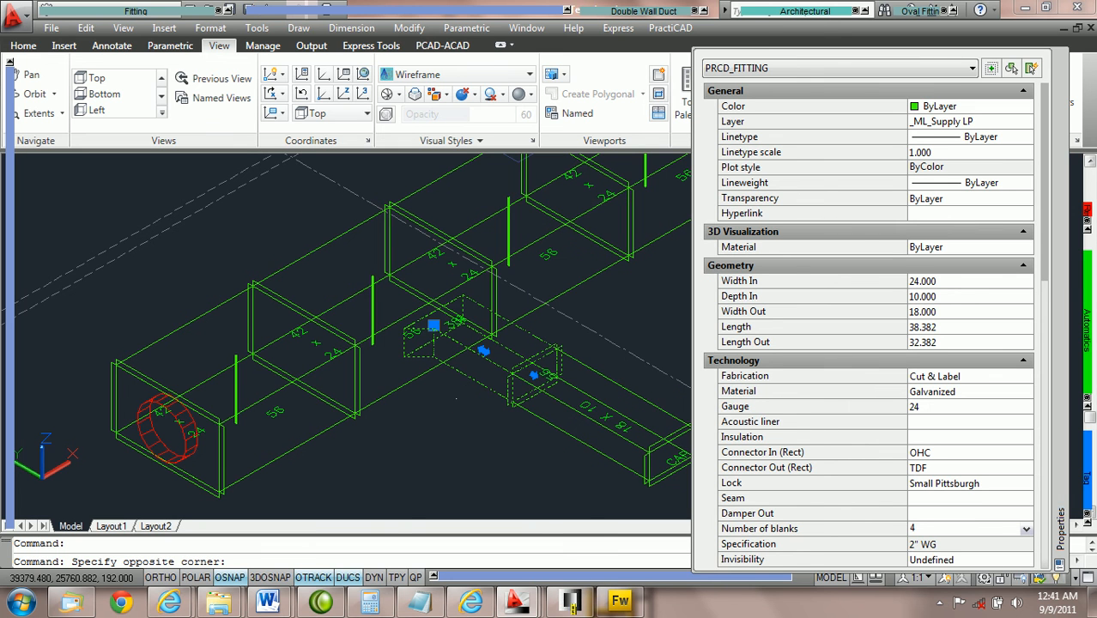